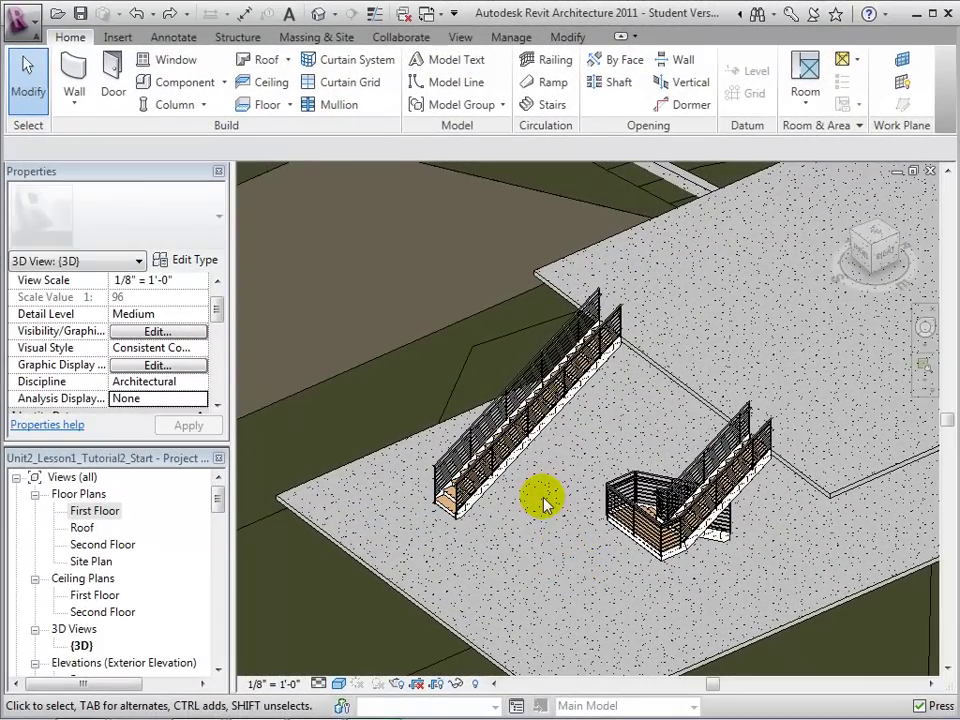
# Step: Open the First Floor plan and pan over to the straight stair
pyautogui.doubleClick(95, 511)
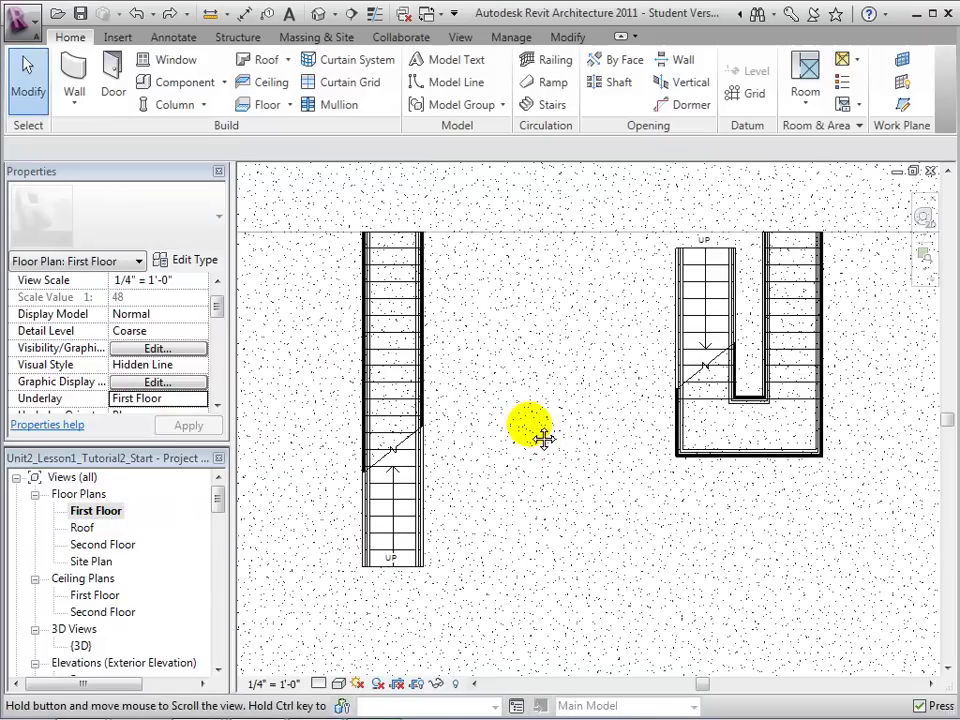
pyautogui.moveTo(543, 438)
pyautogui.mouseDown(button='middle')
pyautogui.moveTo(634, 424)
pyautogui.moveTo(713, 444)
pyautogui.mouseUp(button='middle')
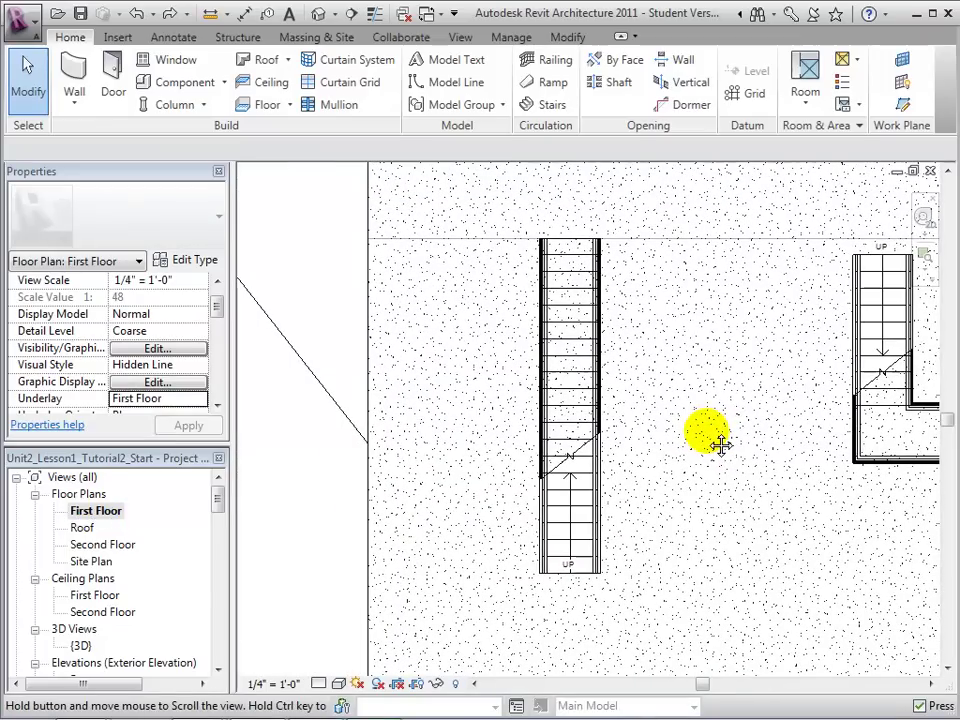
# Step: In the straight stair's sketch, draw two boundary lines flaring from its top corners outward past the bottom
pyautogui.click(570, 362)
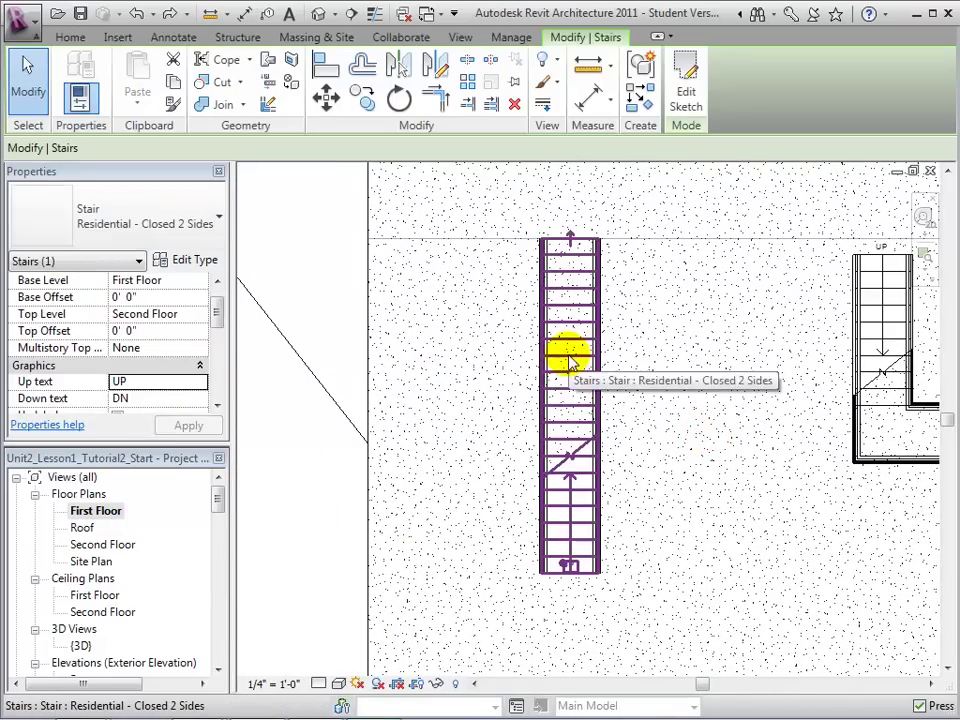
pyautogui.click(676, 95)
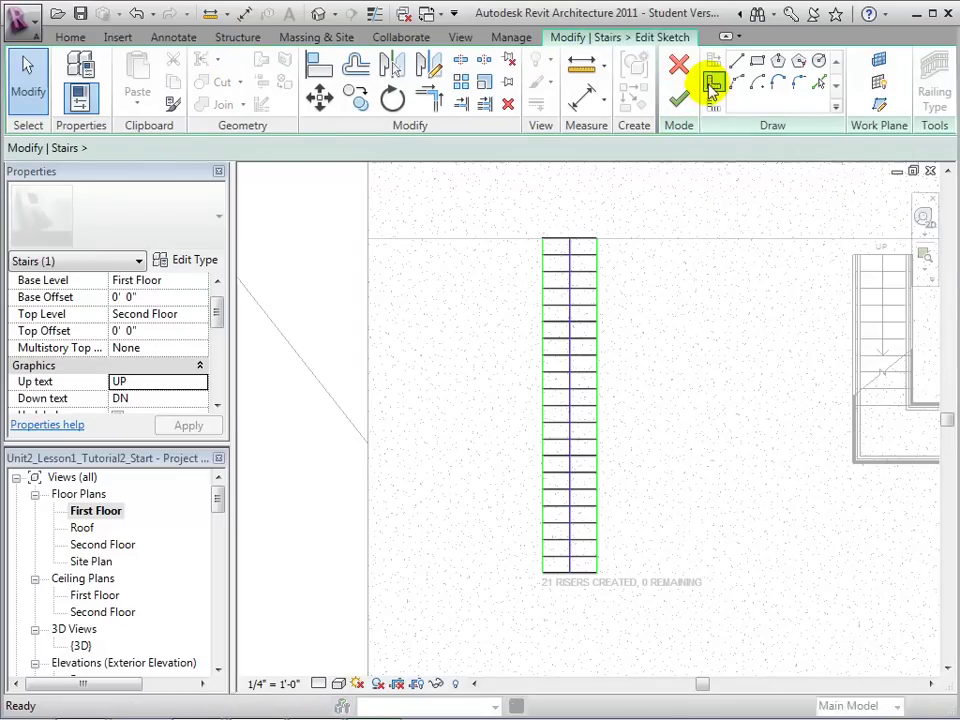
pyautogui.click(711, 84)
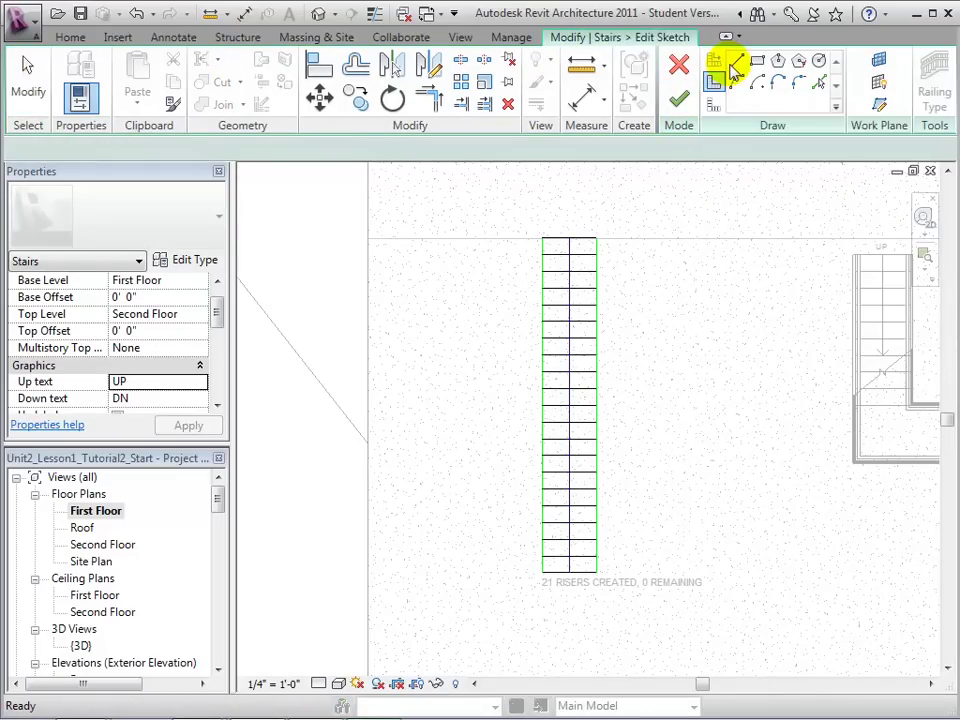
pyautogui.click(735, 61)
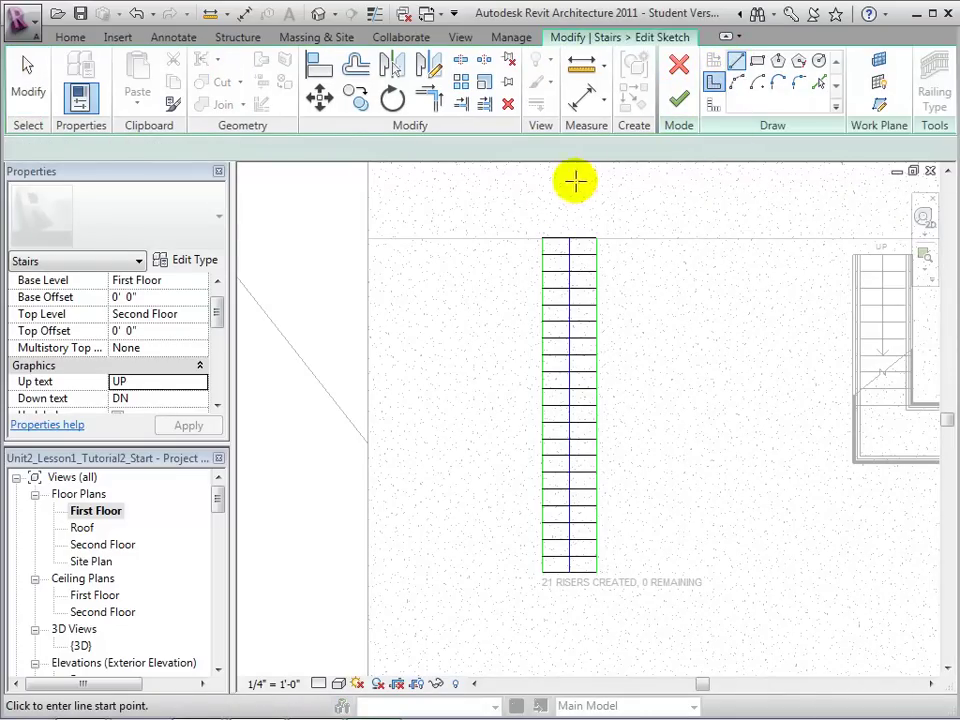
pyautogui.click(543, 240)
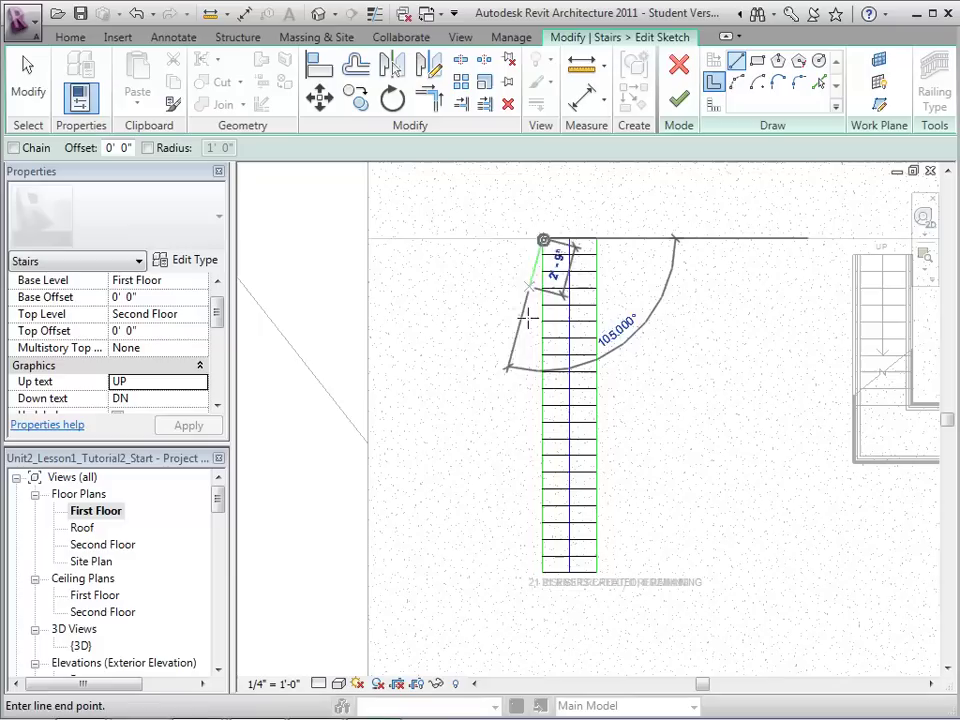
pyautogui.click(500, 572)
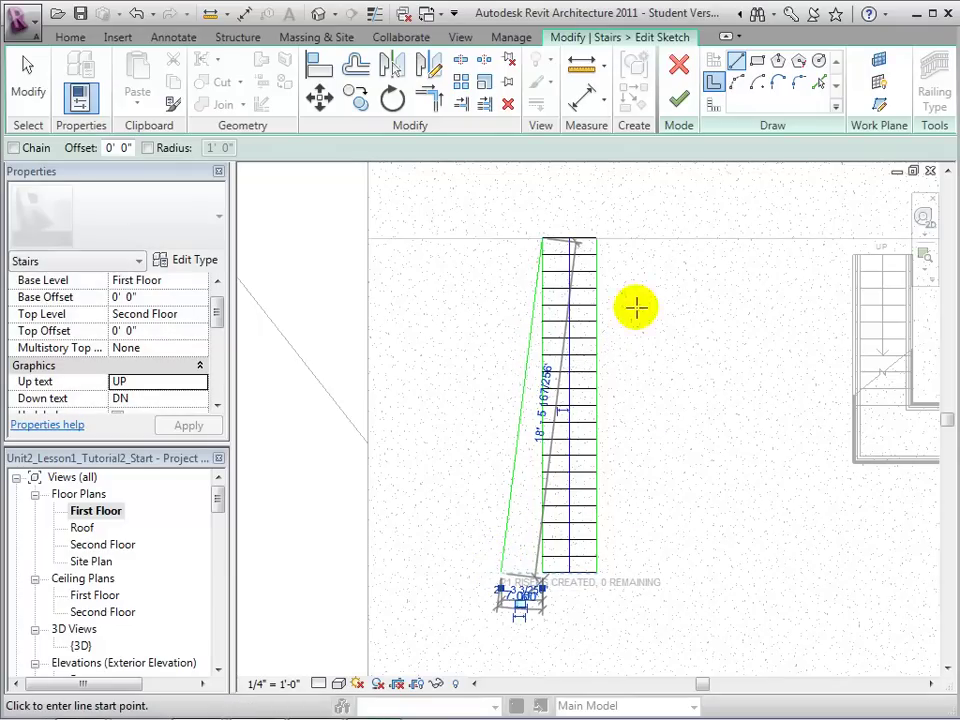
pyautogui.click(596, 239)
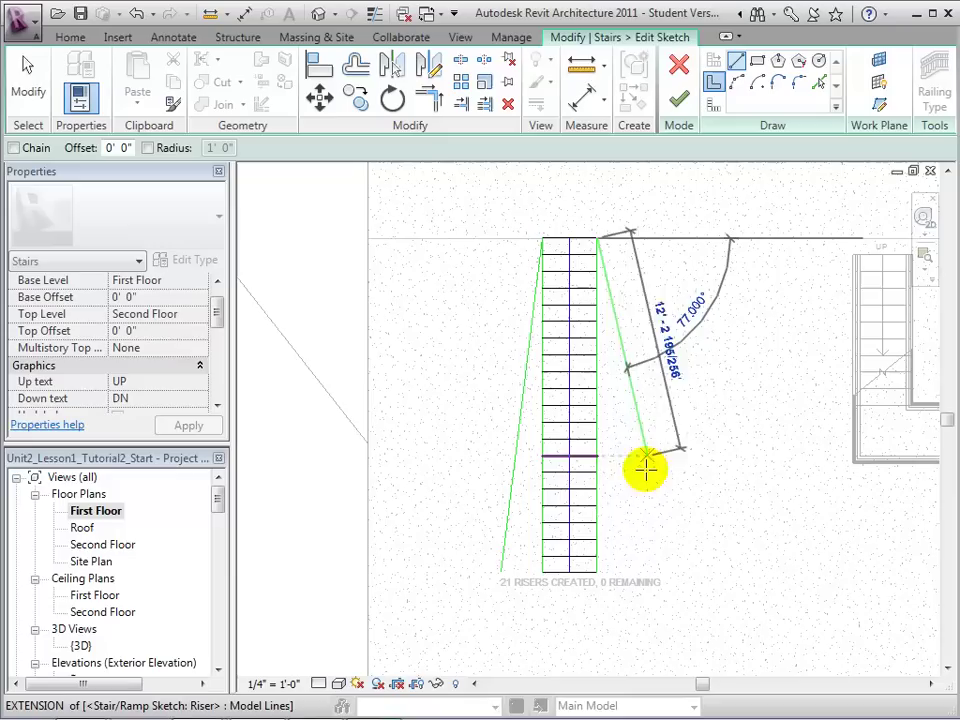
pyautogui.click(634, 571)
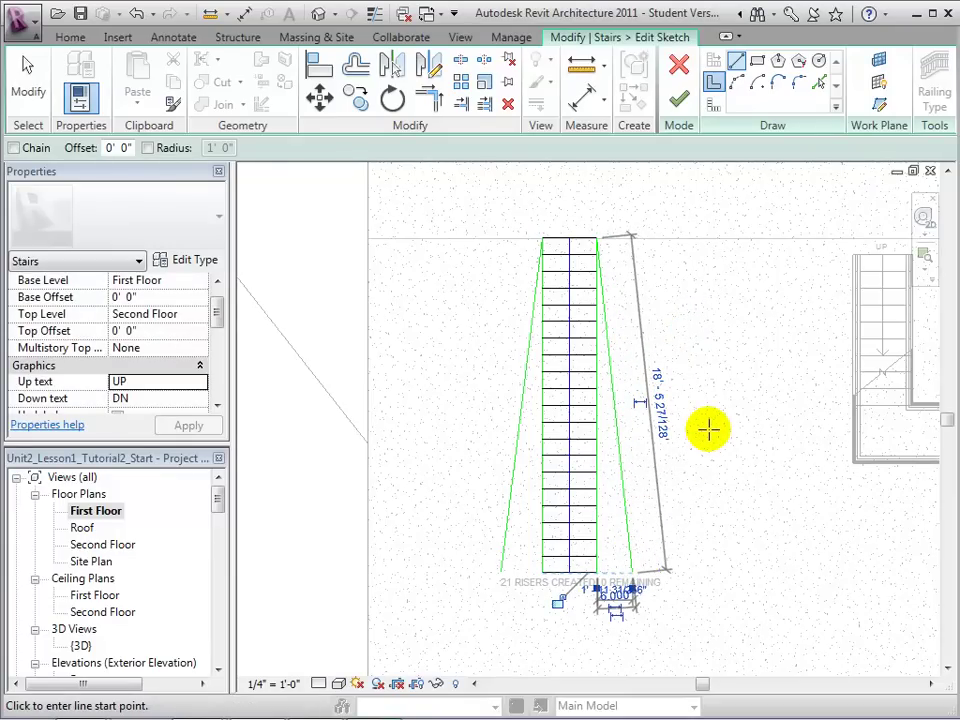
# Step: Delete the original left and right straight boundary lines and finish the stair sketch
pyautogui.click(28, 76)
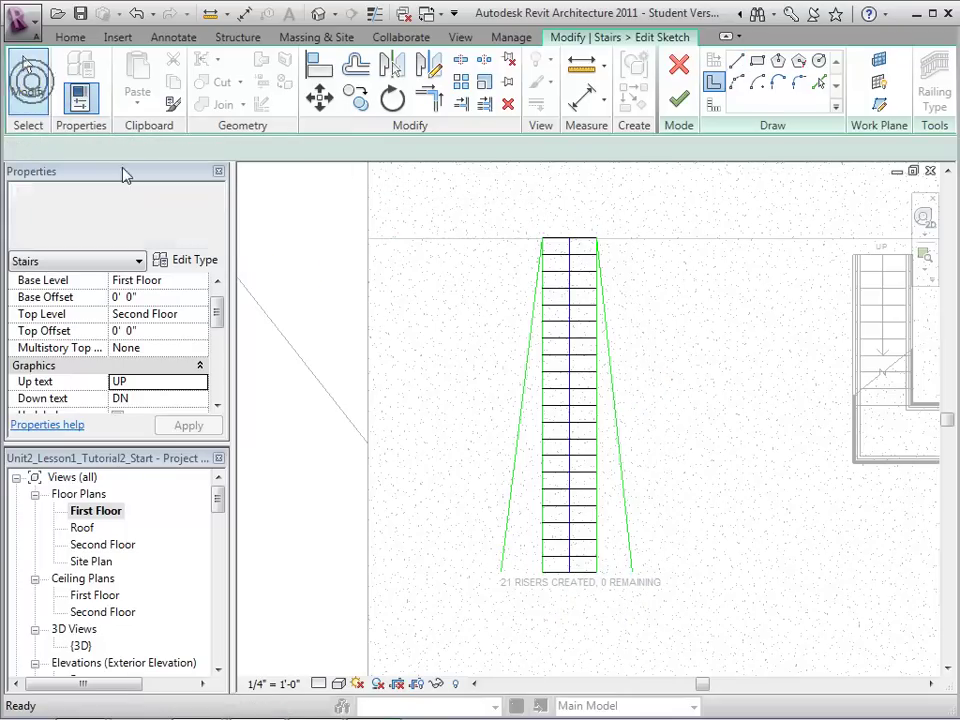
pyautogui.click(542, 370)
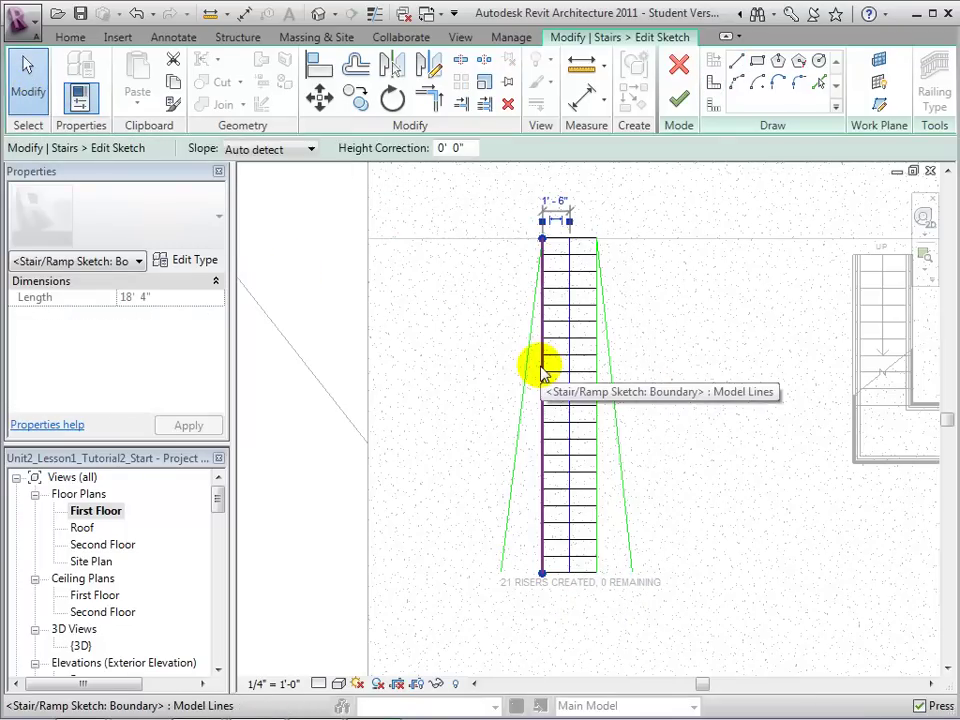
pyautogui.click(597, 368)
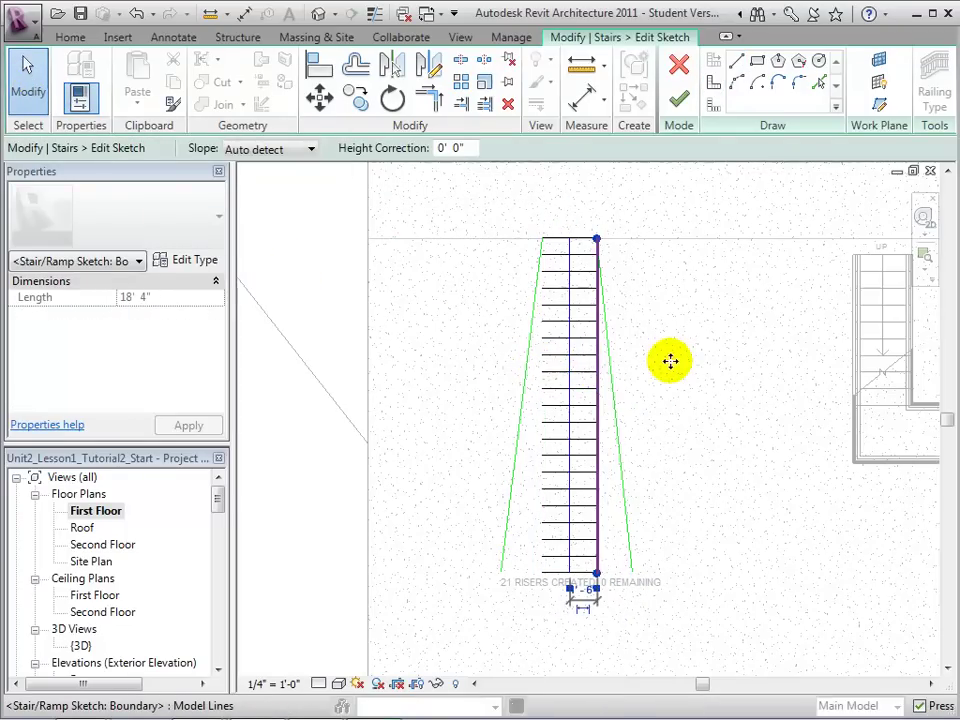
pyautogui.click(671, 366)
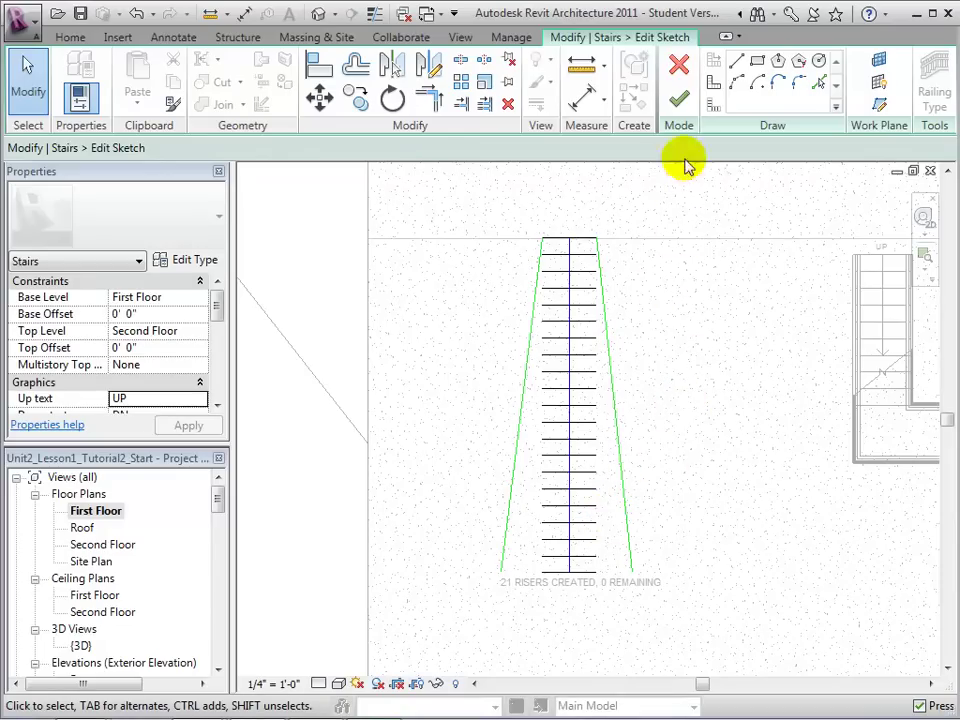
pyautogui.click(680, 103)
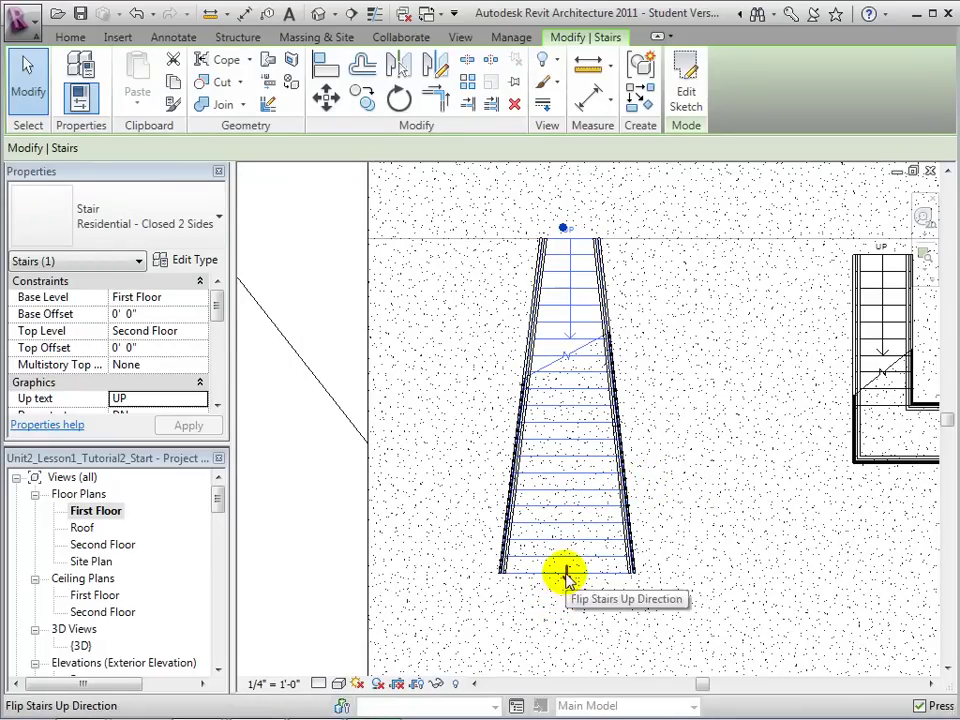
# Step: Flip the tapered stair to rise from its wide end, check it in 3D, then return to the plan's U stair
pyautogui.click(566, 577)
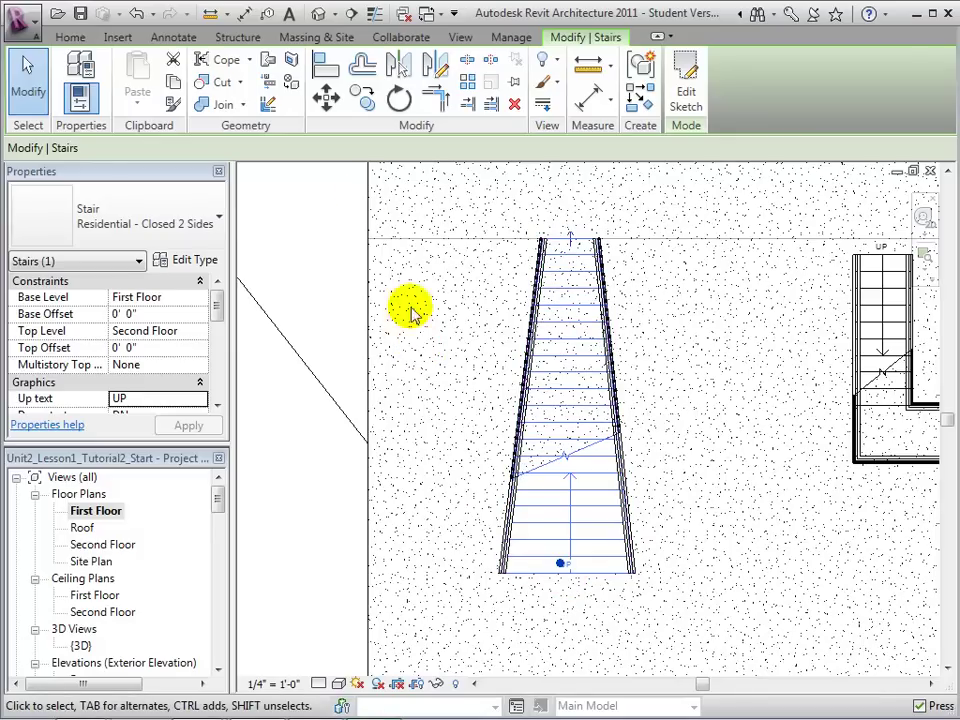
pyautogui.click(320, 15)
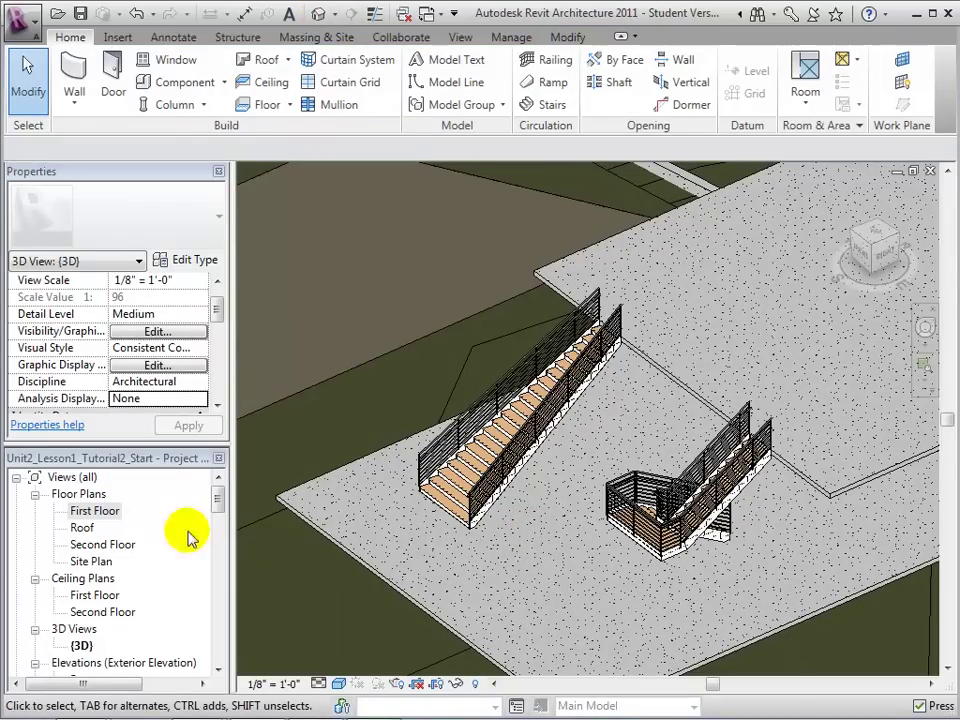
pyautogui.doubleClick(93, 513)
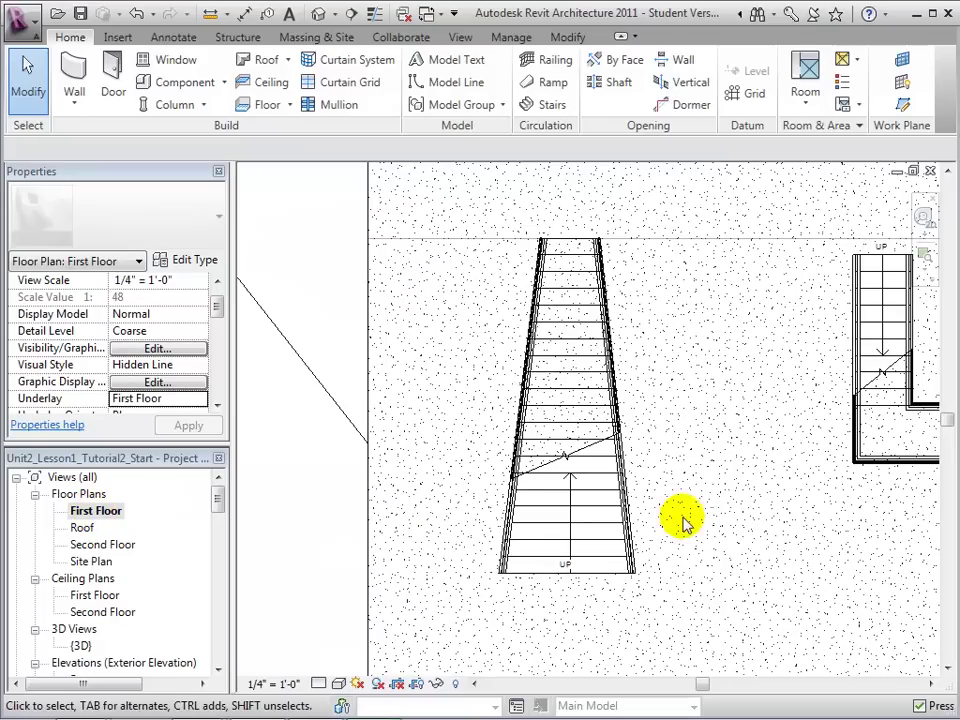
pyautogui.moveTo(812, 528); pyautogui.dragTo(548, 518, button='middle')
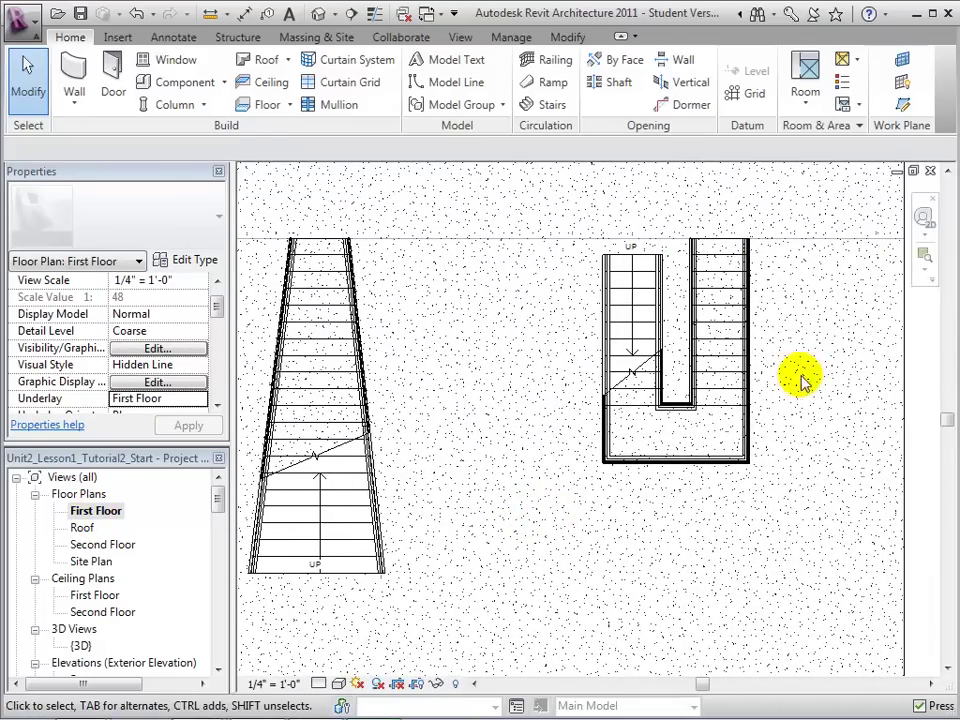
# Step: Replace the U stair's straight bottom boundary with a semicircular start-end-radius arc in its sketch
pyautogui.click(721, 359)
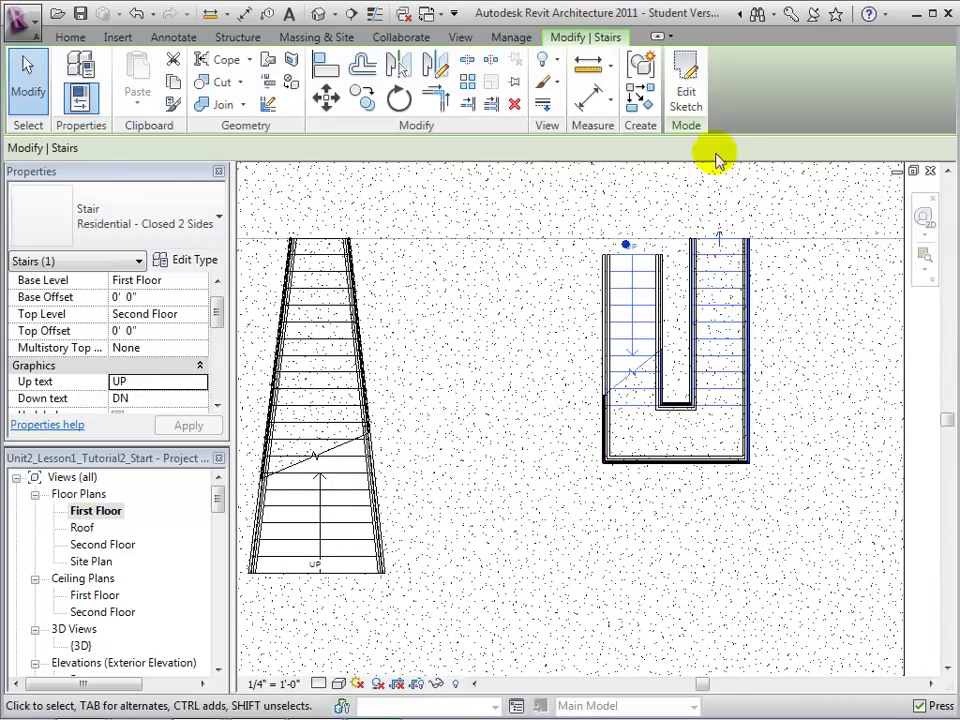
pyautogui.click(688, 95)
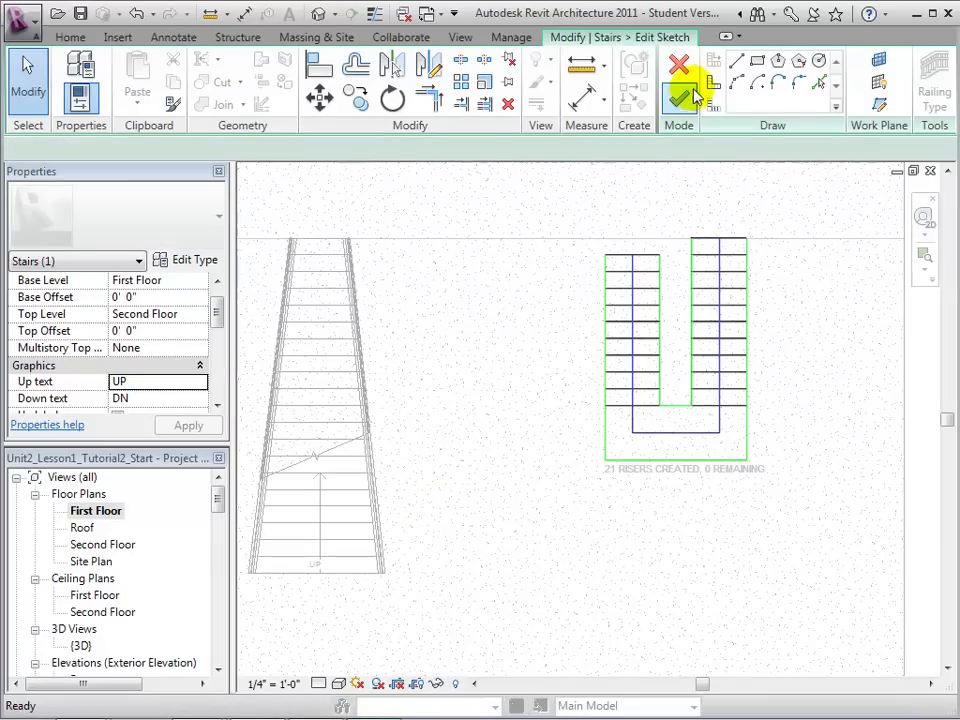
pyautogui.click(714, 86)
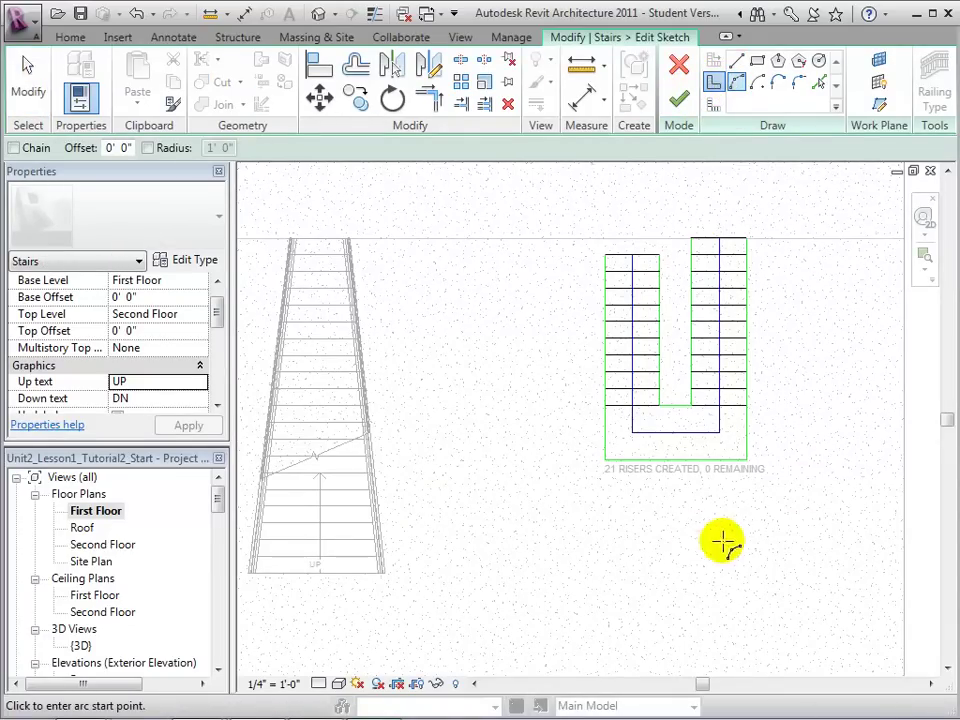
pyautogui.click(604, 461)
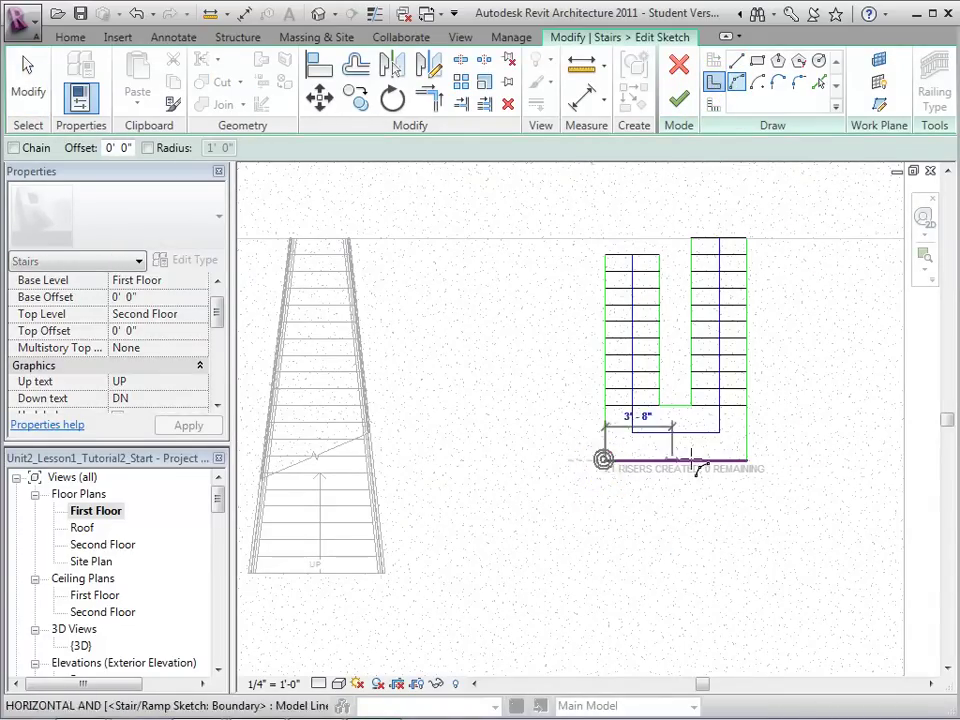
pyautogui.click(746, 461)
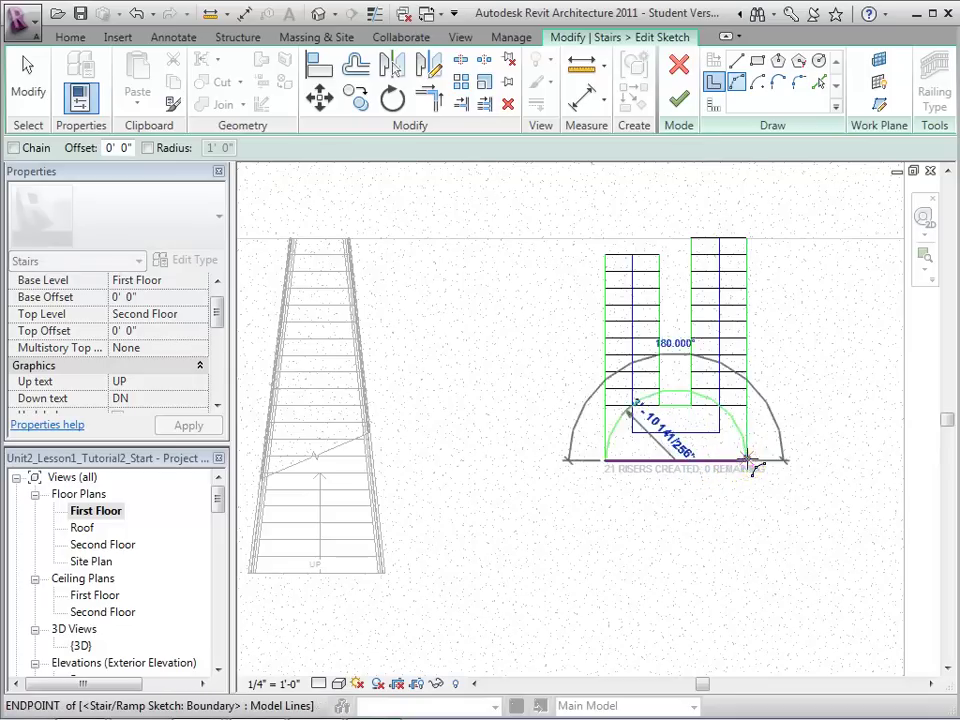
pyautogui.click(727, 509)
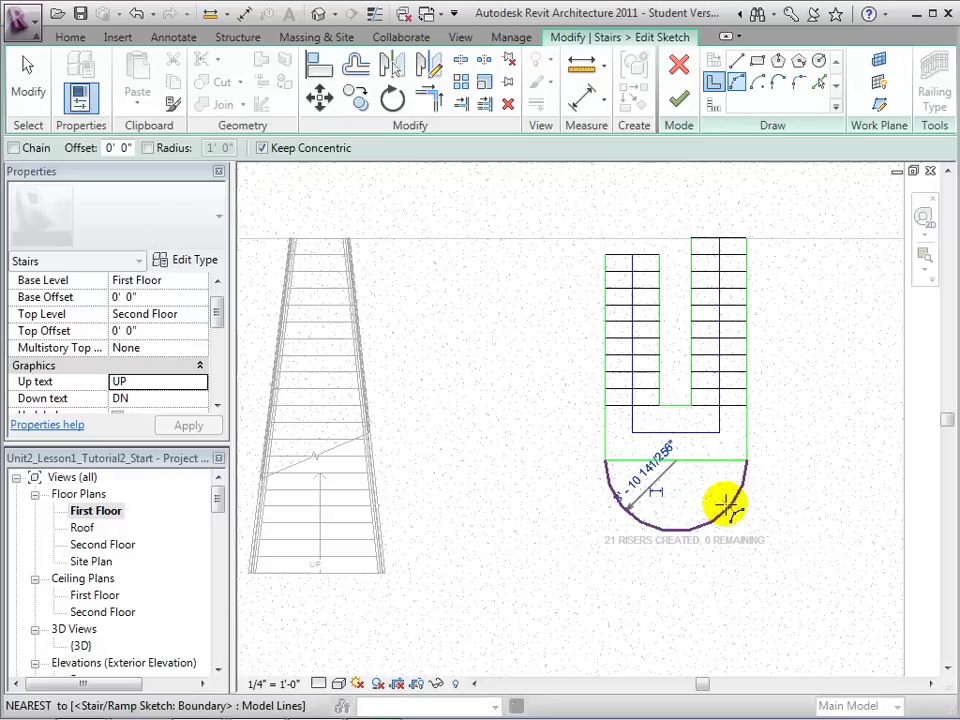
pyautogui.click(35, 93)
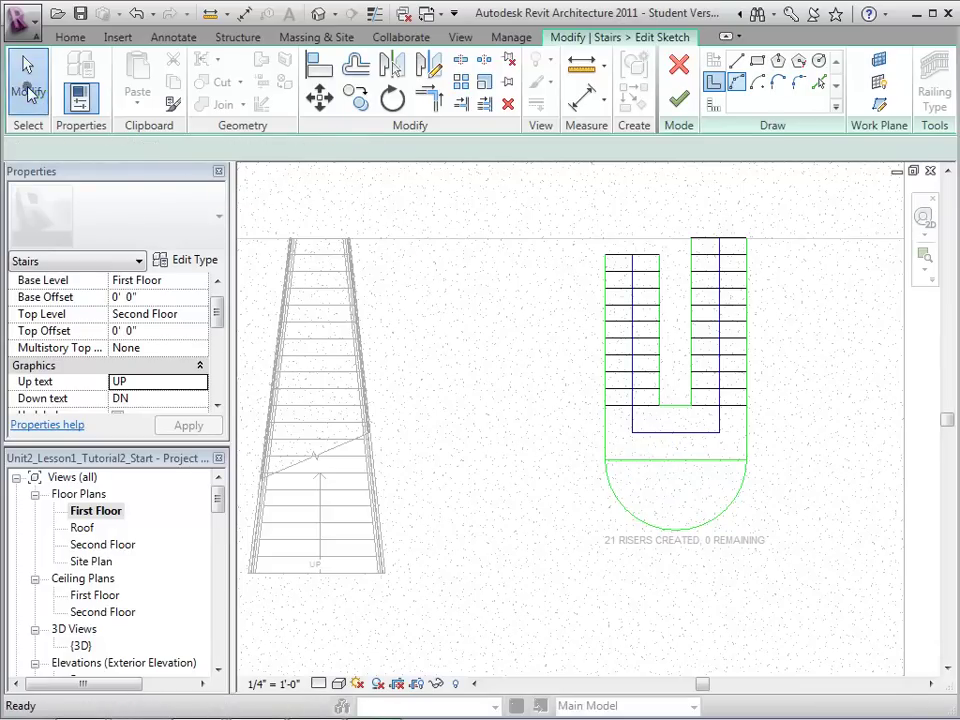
pyautogui.click(629, 464)
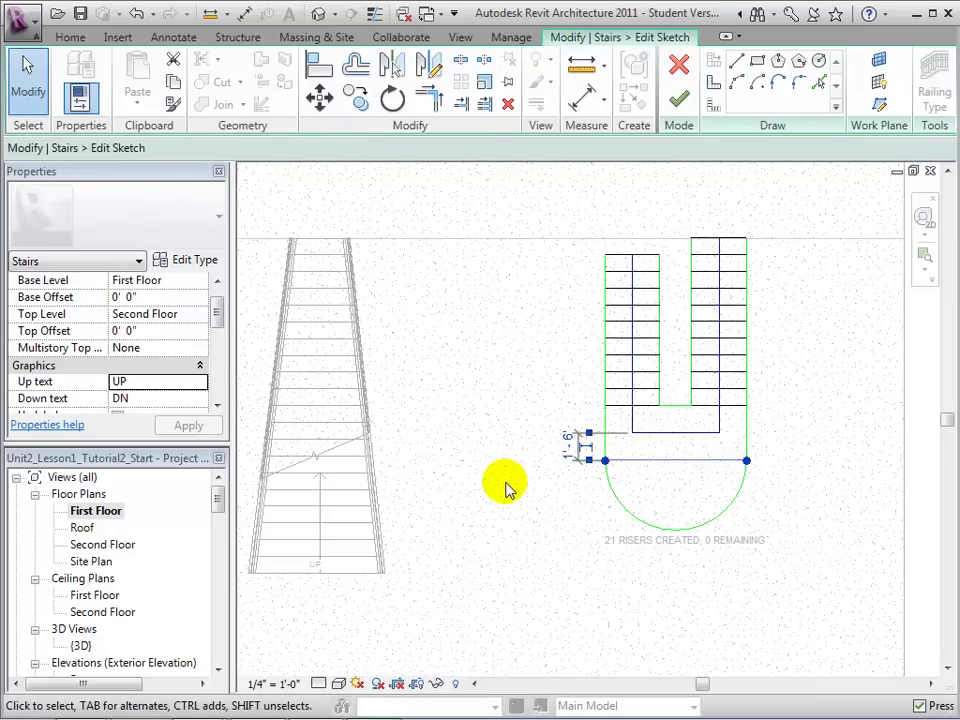
pyautogui.press('Delete')
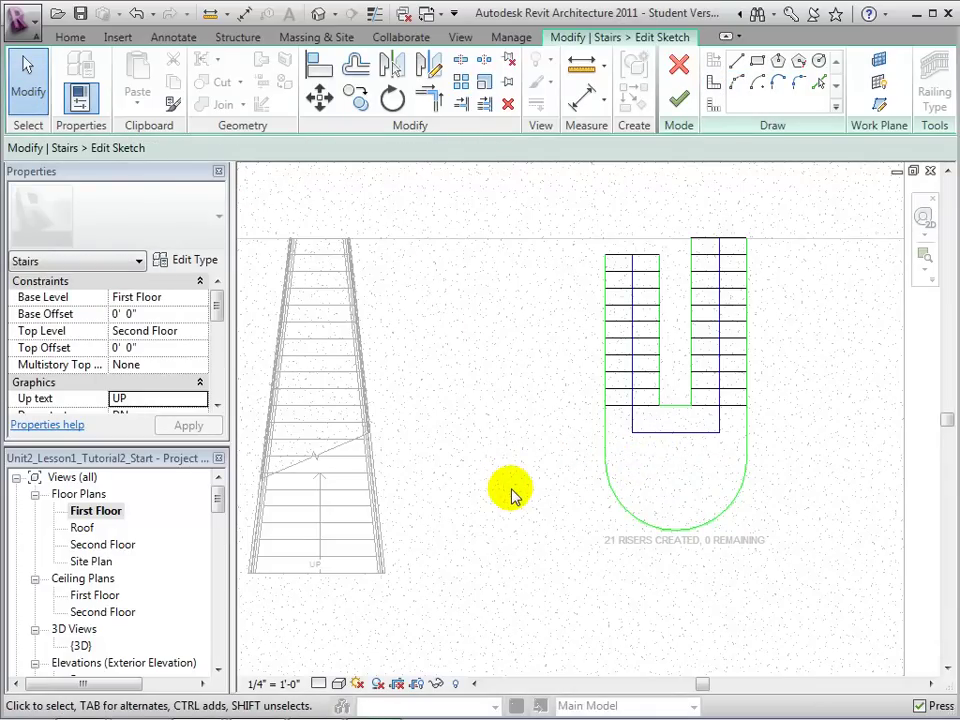
# Step: Finish the U stair's sketch, view it in 3D, then reopen First Floor at the straight stair
pyautogui.click(677, 103)
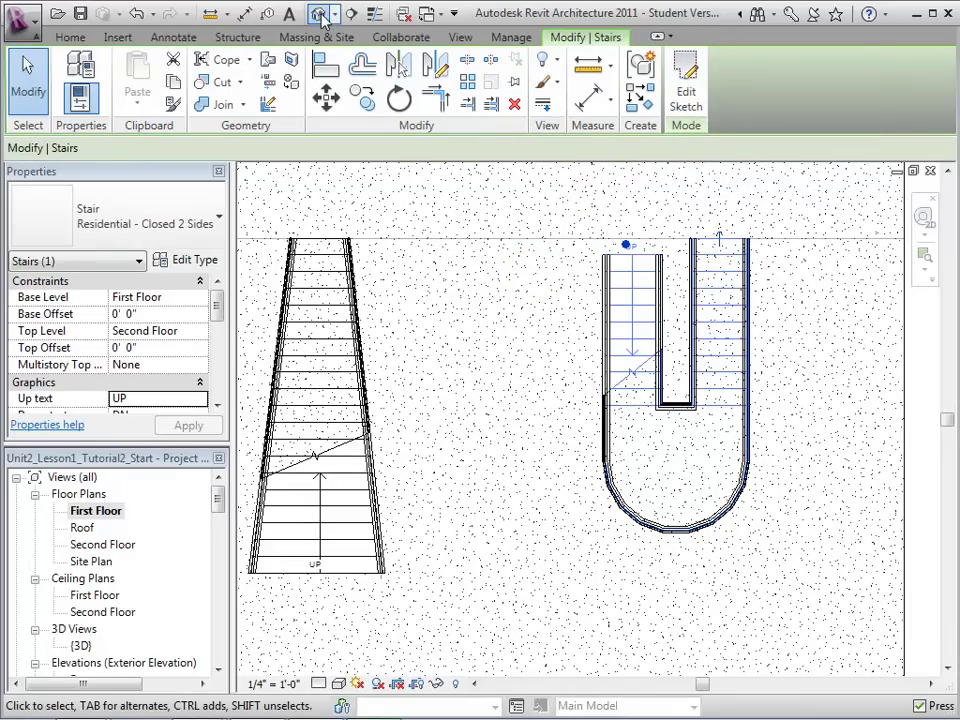
pyautogui.click(319, 14)
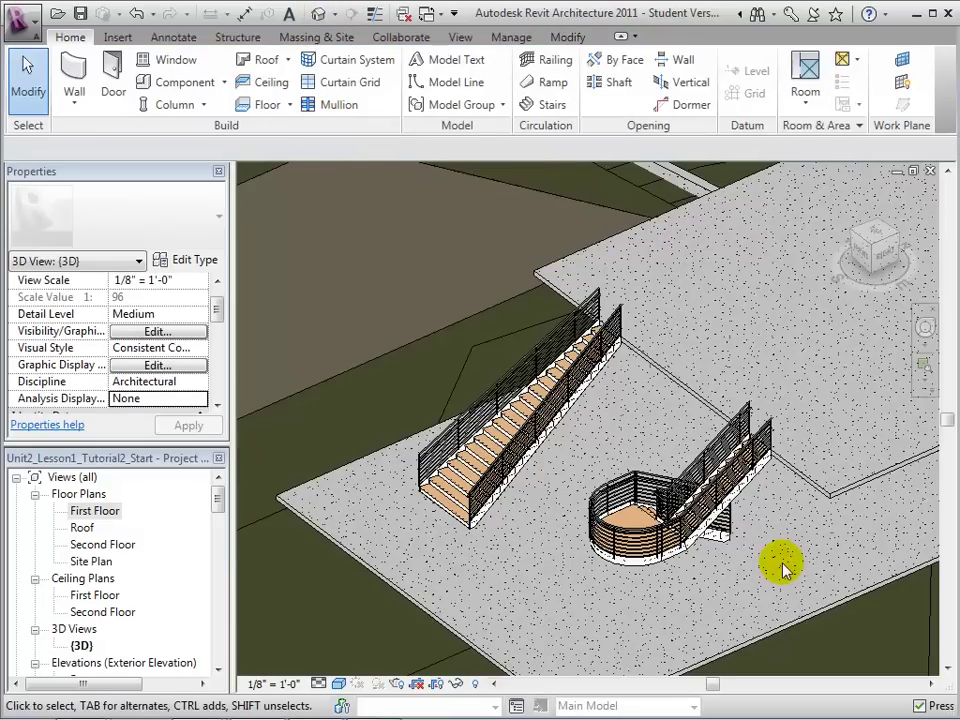
pyautogui.doubleClick(108, 511)
pyautogui.moveTo(403, 396)
pyautogui.mouseDown(button='middle')
pyautogui.moveTo(651, 399)
pyautogui.moveTo(669, 390)
pyautogui.mouseUp(button='middle')
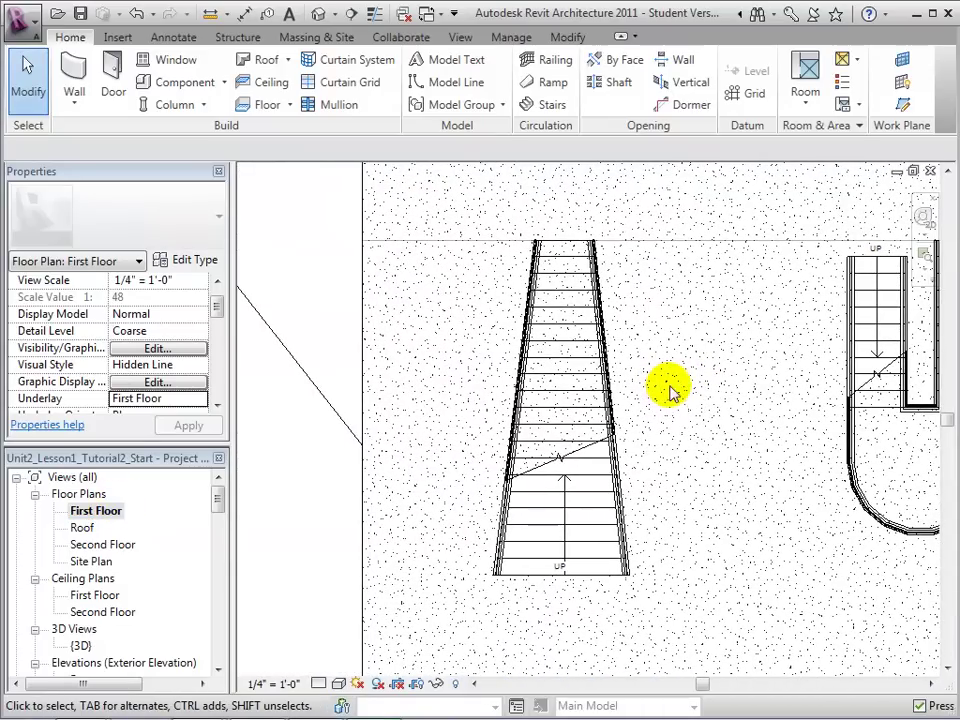
# Step: Sketch a semicircular arc riser across the tapered stair's bottom, deleting the old straight bottom riser
pyautogui.click(590, 532)
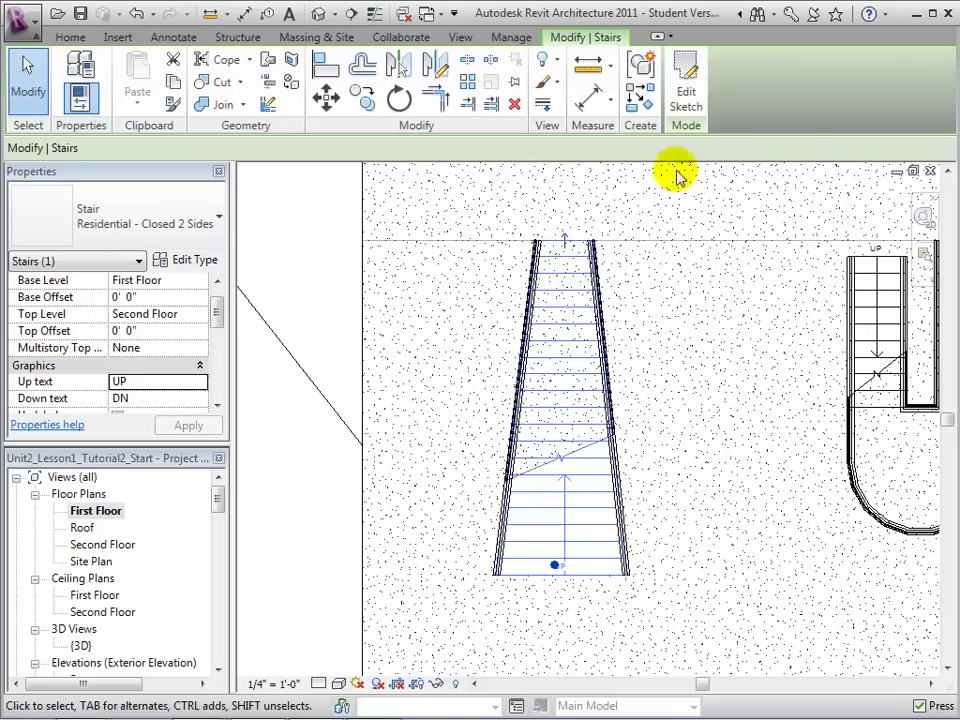
pyautogui.click(688, 98)
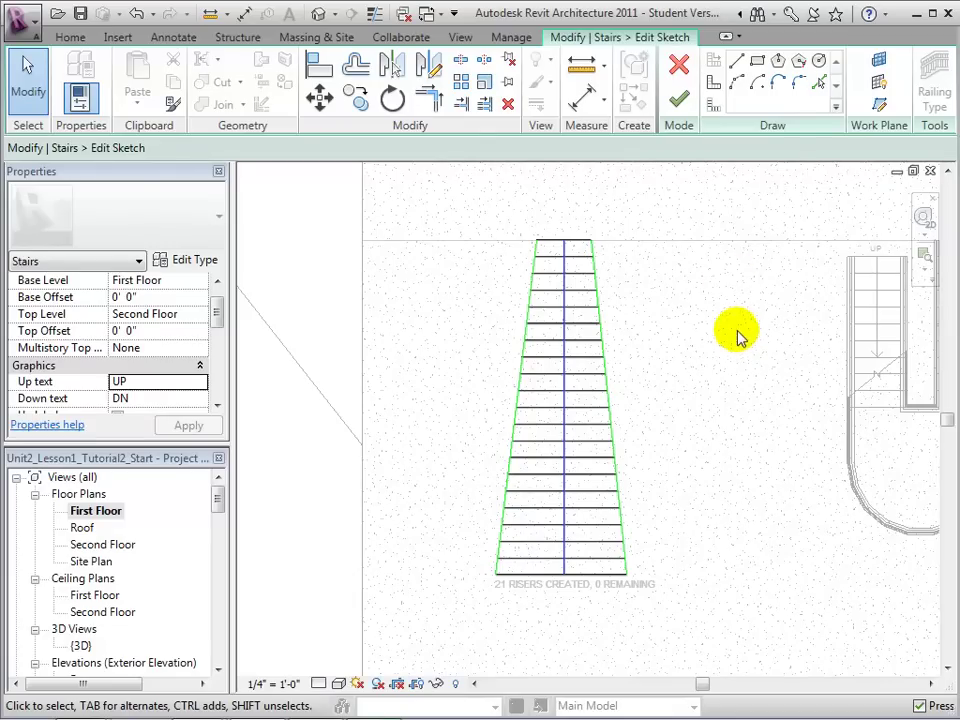
pyautogui.click(713, 102)
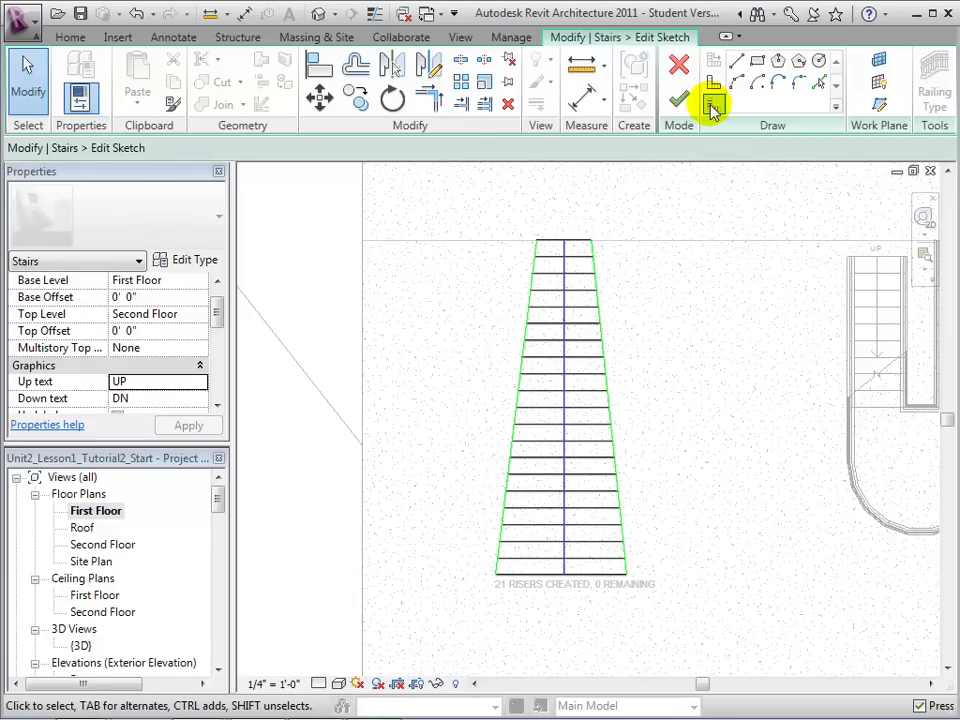
pyautogui.click(713, 105)
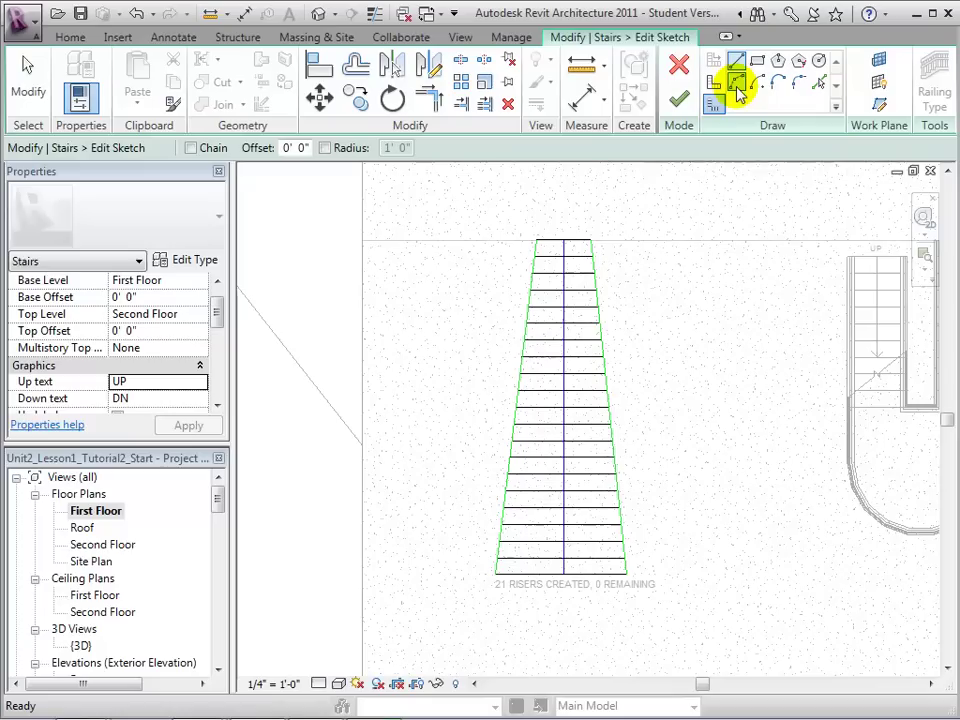
pyautogui.click(737, 85)
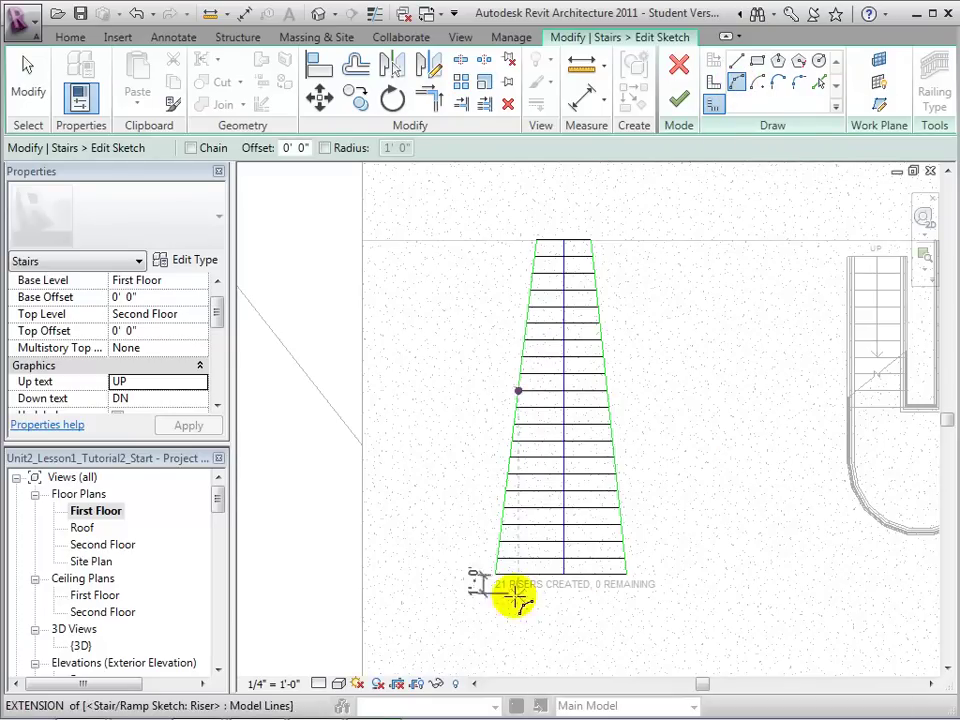
pyautogui.click(495, 575)
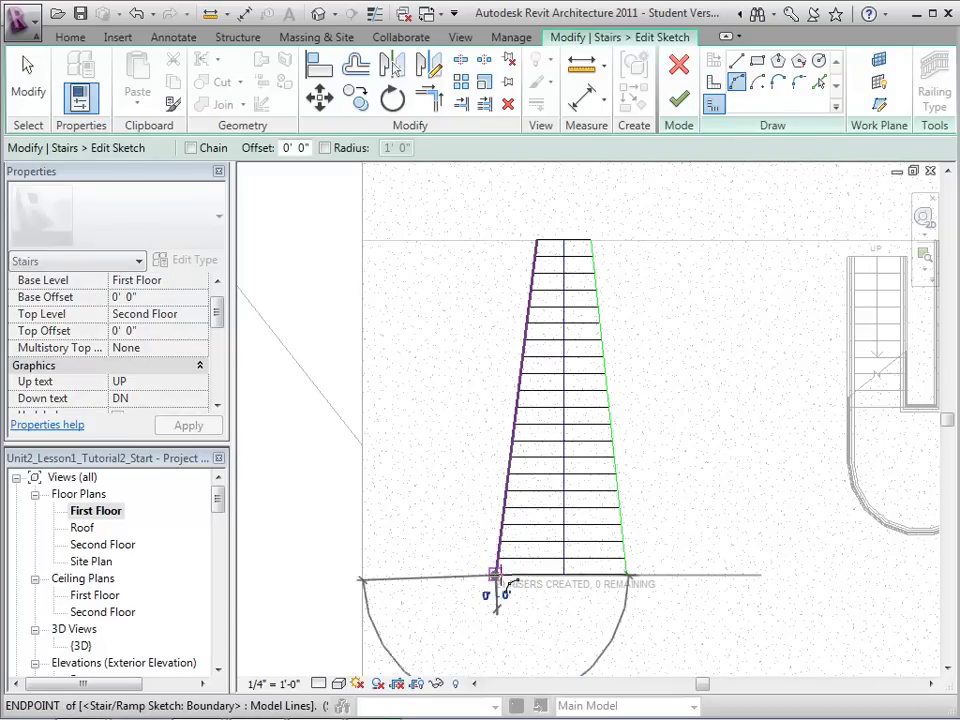
pyautogui.click(625, 573)
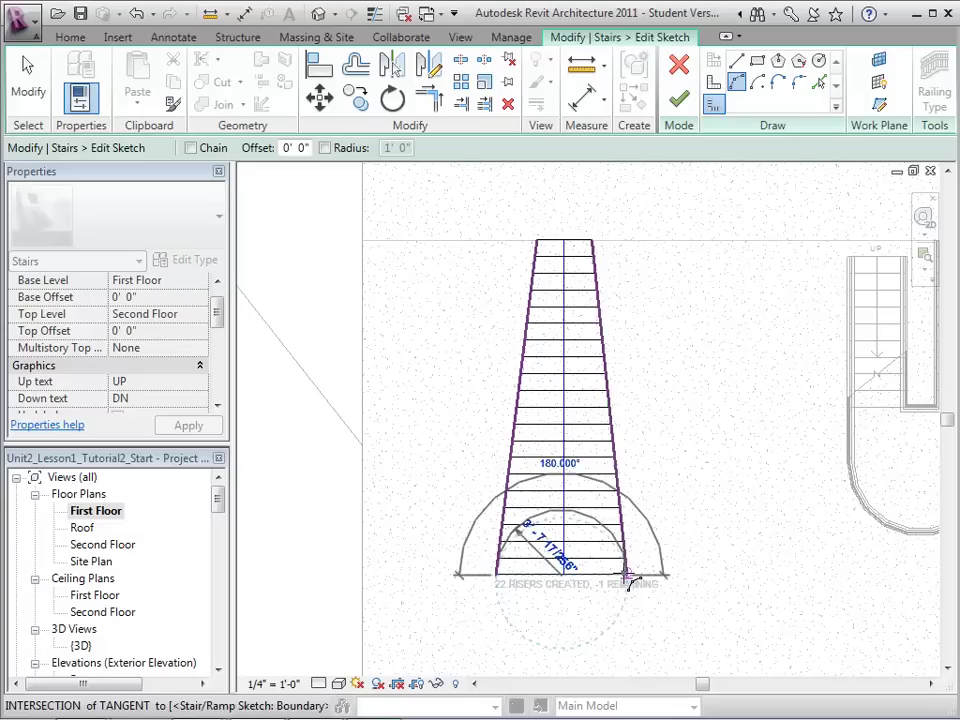
pyautogui.click(620, 605)
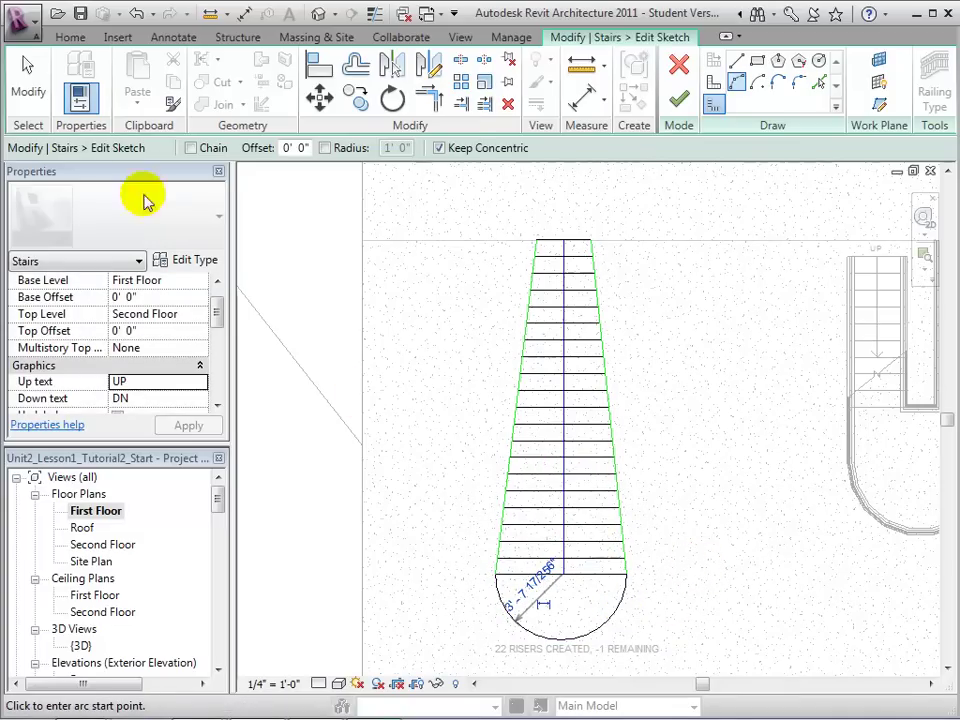
pyautogui.click(30, 80)
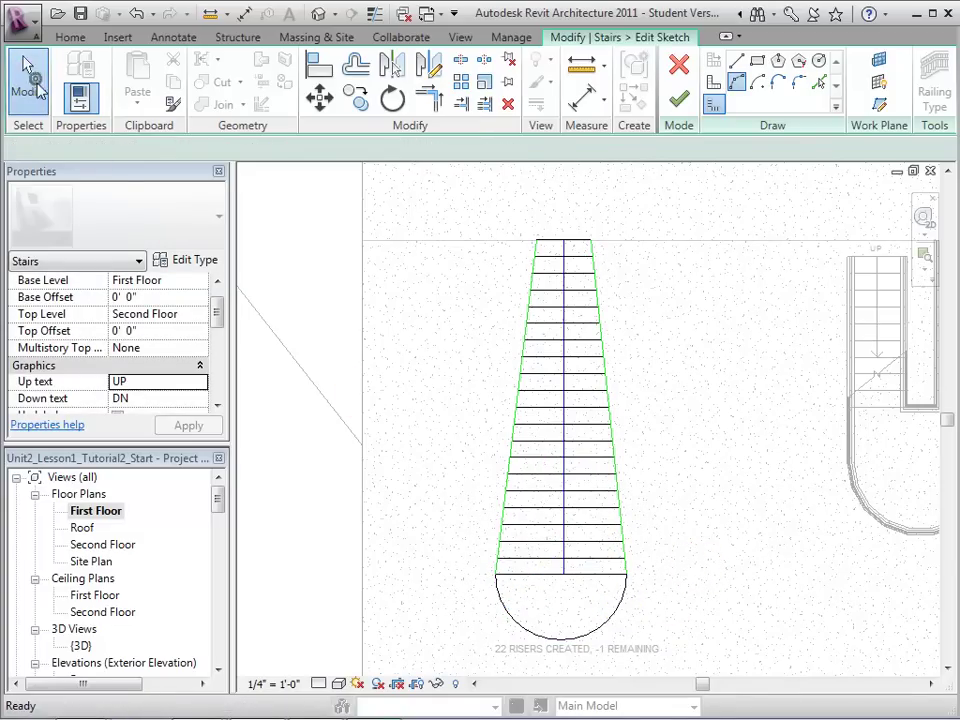
pyautogui.click(533, 578)
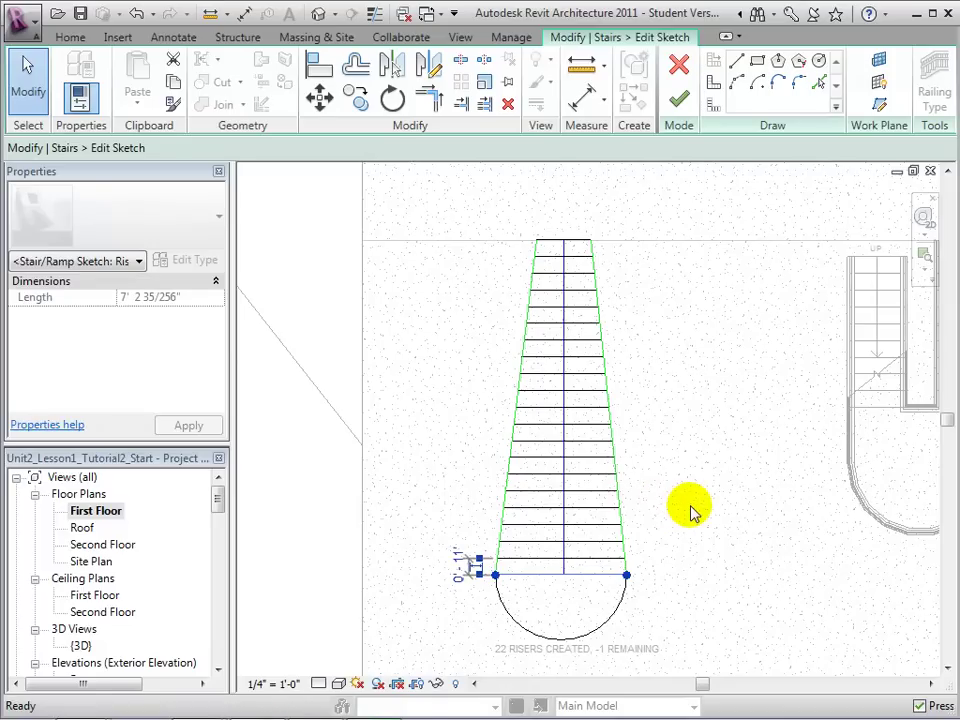
pyautogui.press('Delete')
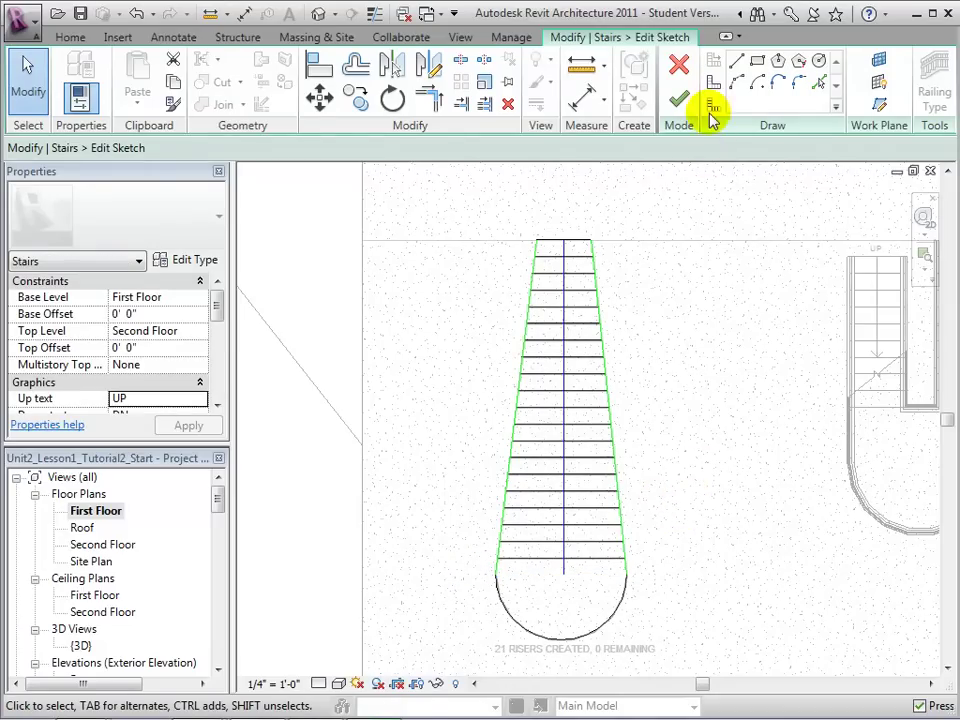
# Step: Add a second arc riser, delete the straight riser it replaces, and finish the sketch
pyautogui.click(712, 110)
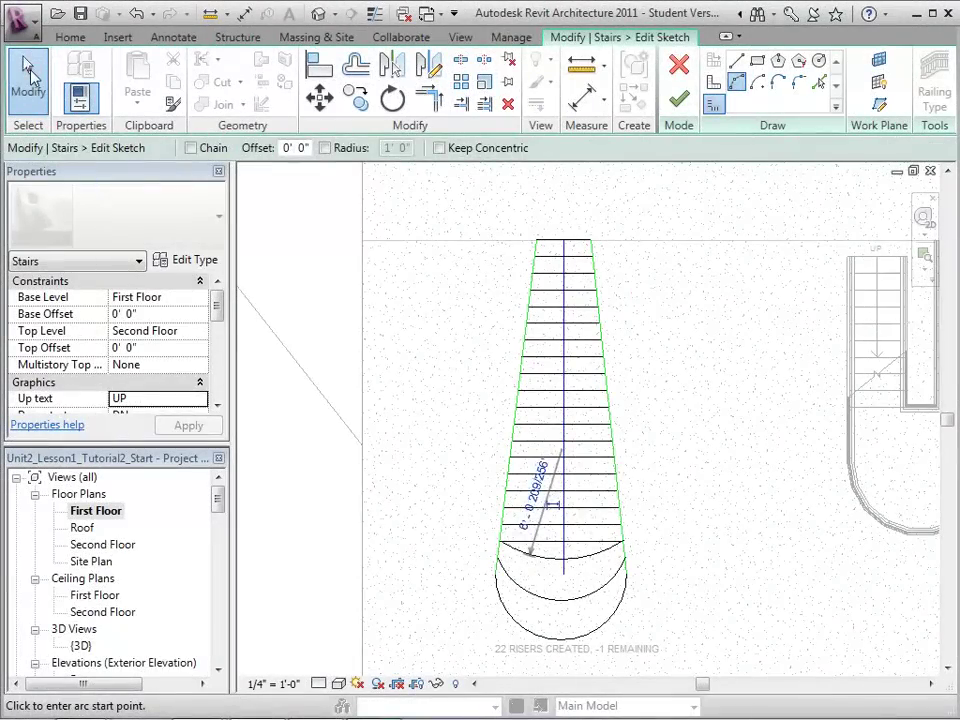
pyautogui.click(28, 75)
pyautogui.click(533, 549)
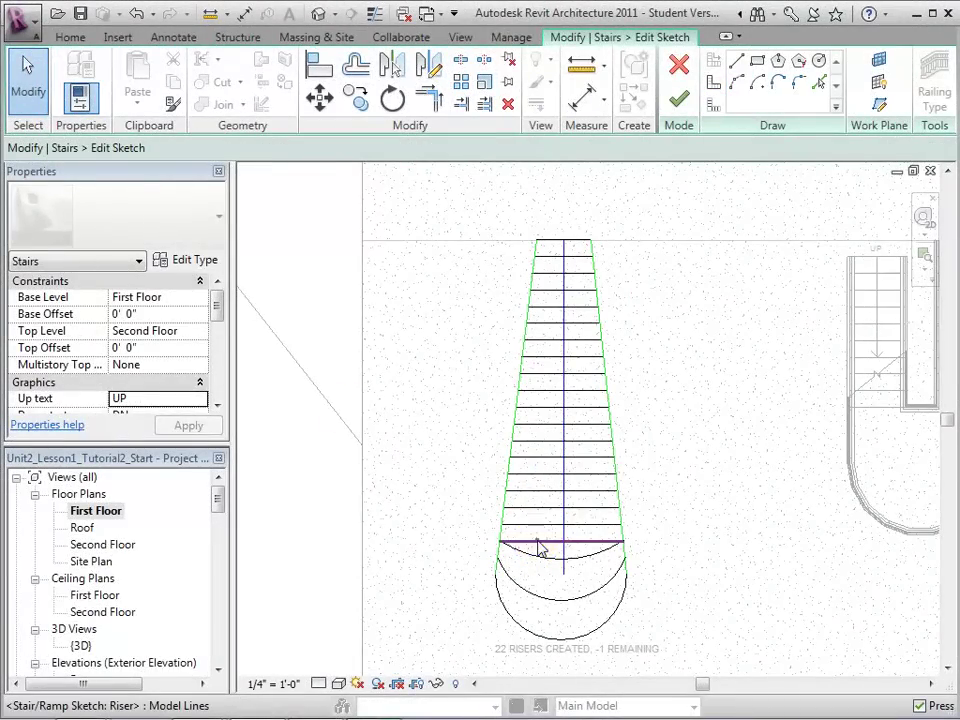
pyautogui.click(670, 464)
pyautogui.press('Delete')
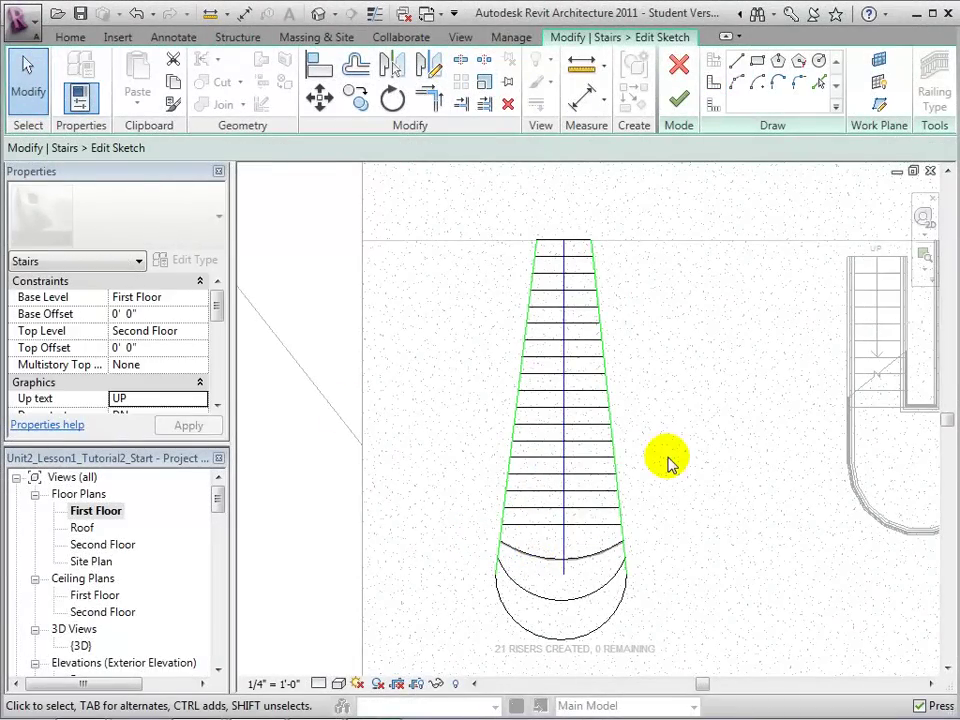
pyautogui.click(678, 103)
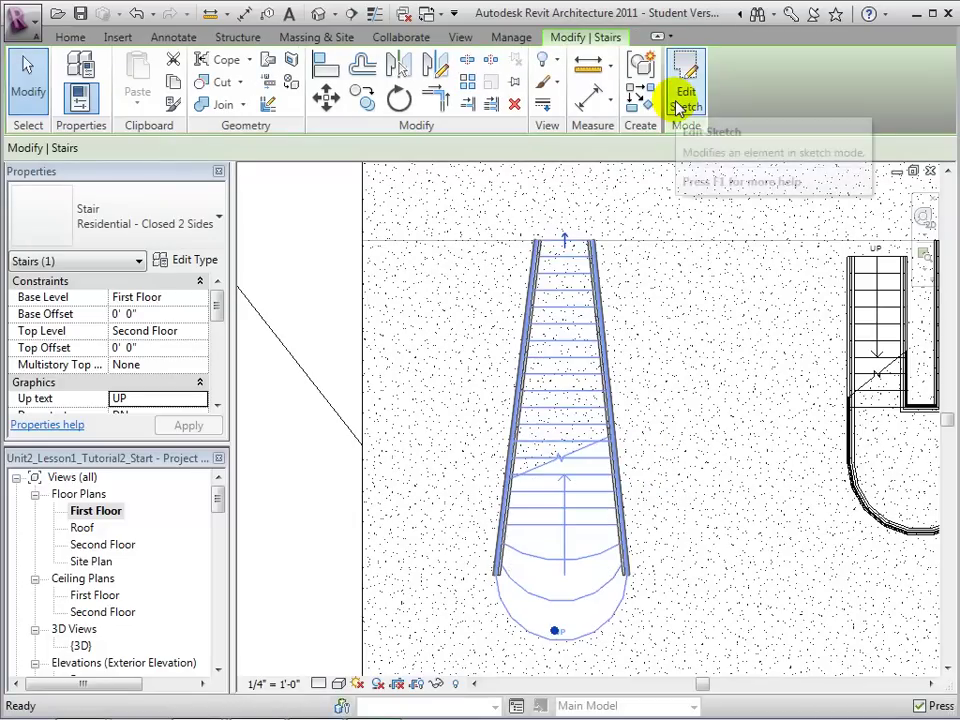
# Step: In the 3D view, try the Residential - Open 2 Sides type on the straight stair
pyautogui.click(318, 16)
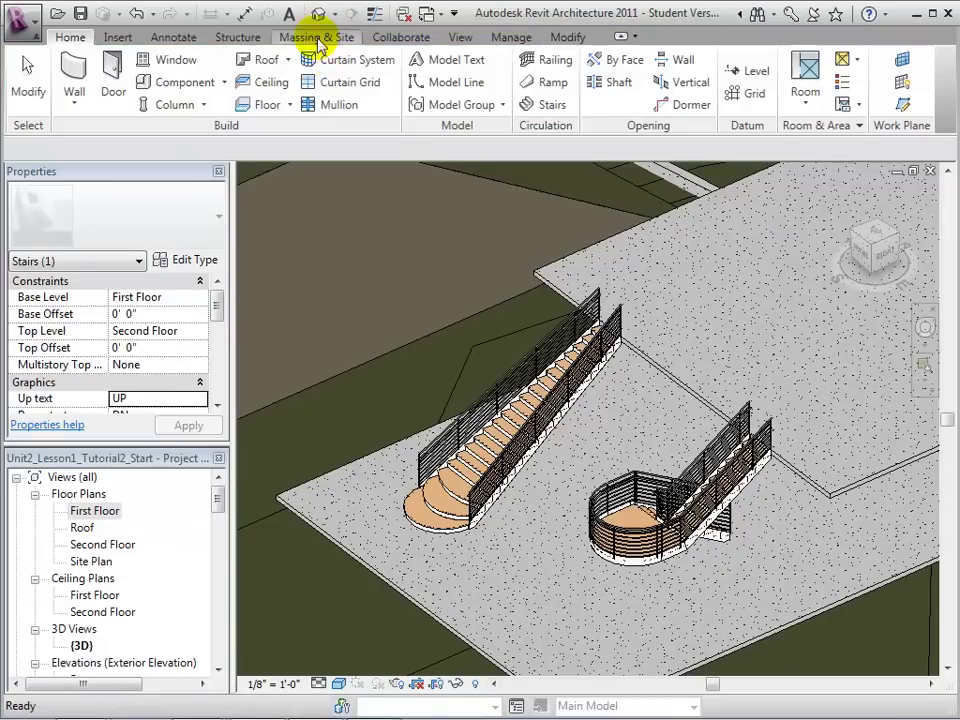
pyautogui.moveTo(487, 590); pyautogui.dragTo(617, 611, button='middle')
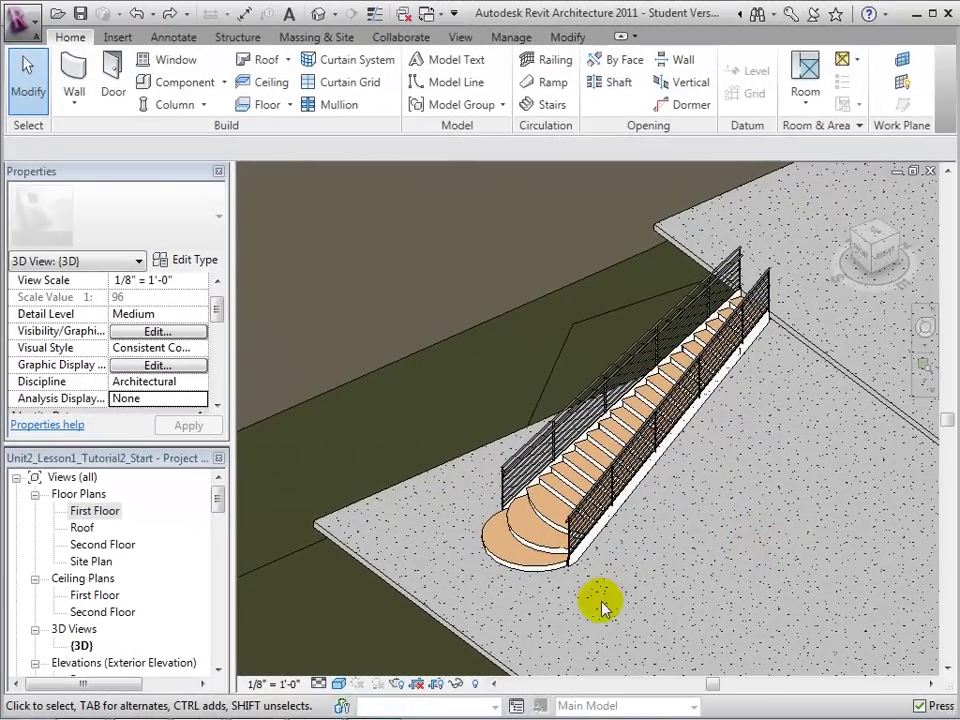
pyautogui.click(514, 572)
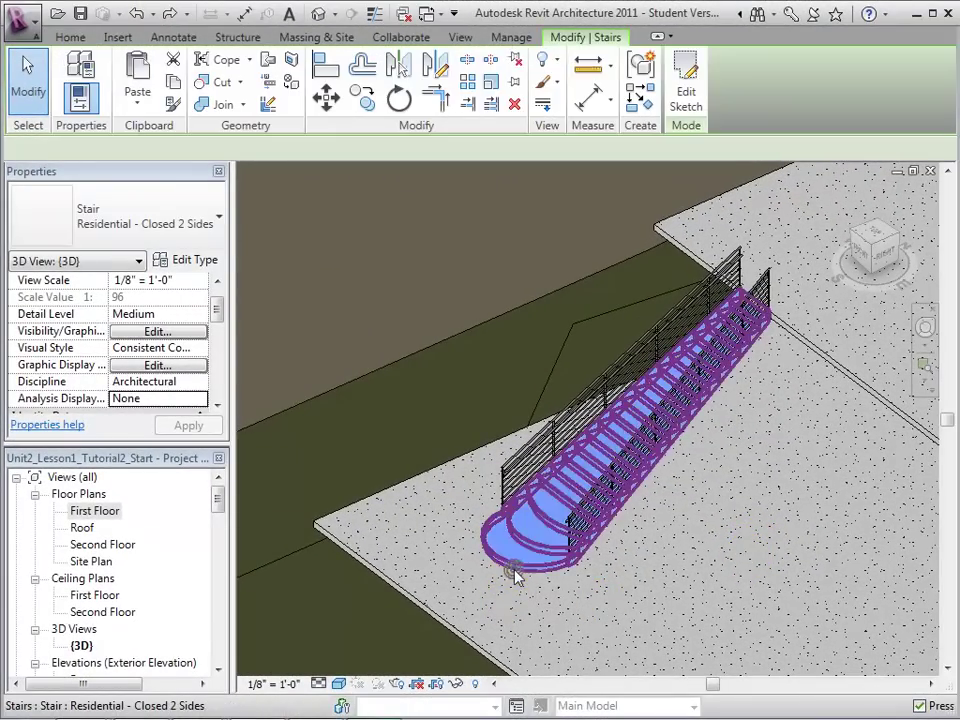
pyautogui.click(219, 216)
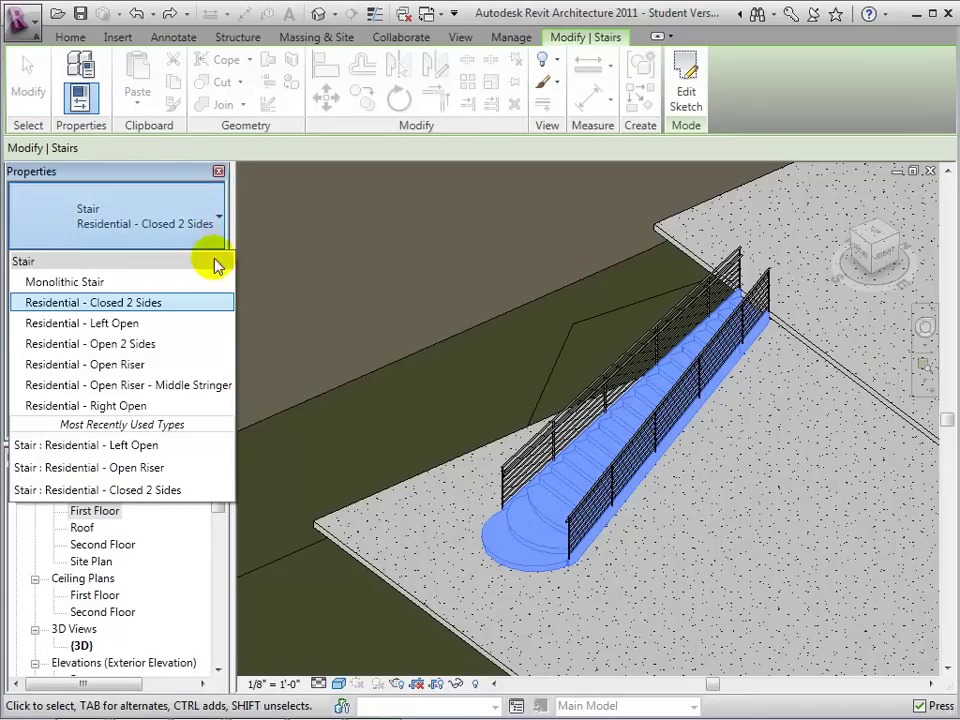
pyautogui.click(168, 345)
pyautogui.click(168, 345)
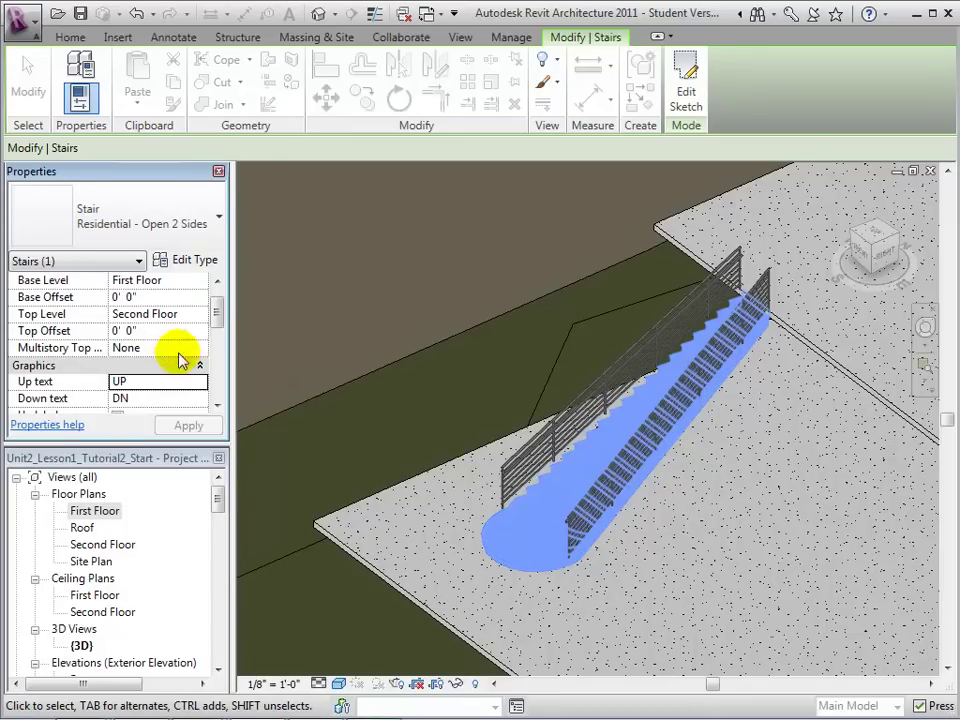
pyautogui.click(418, 507)
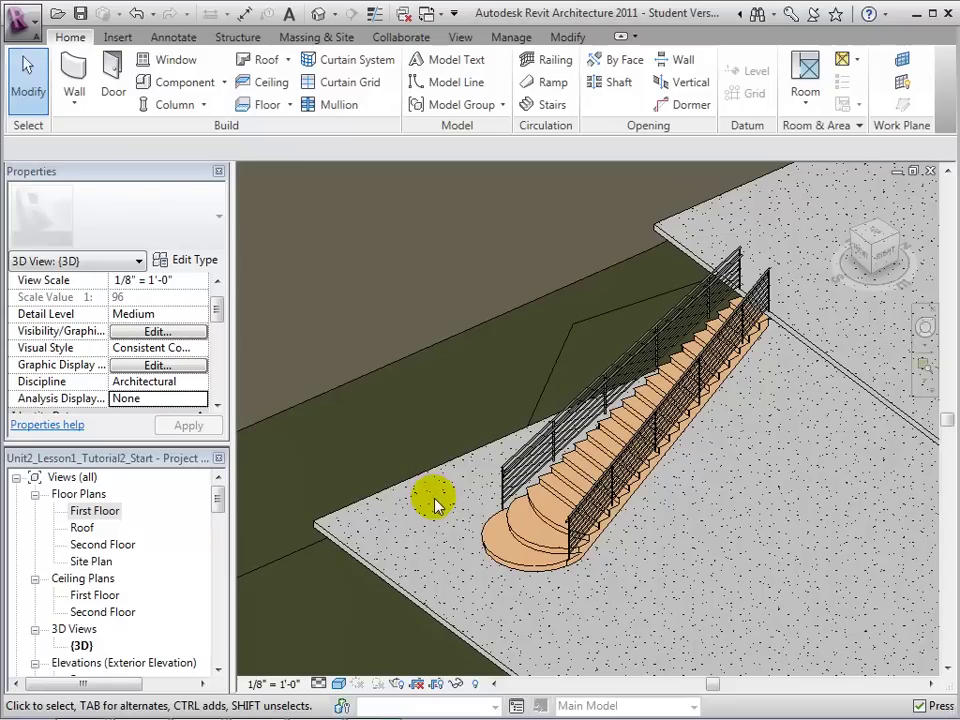
# Step: Switch the straight stair to the Residential - Open Riser type
pyautogui.click(511, 530)
pyautogui.click(493, 527)
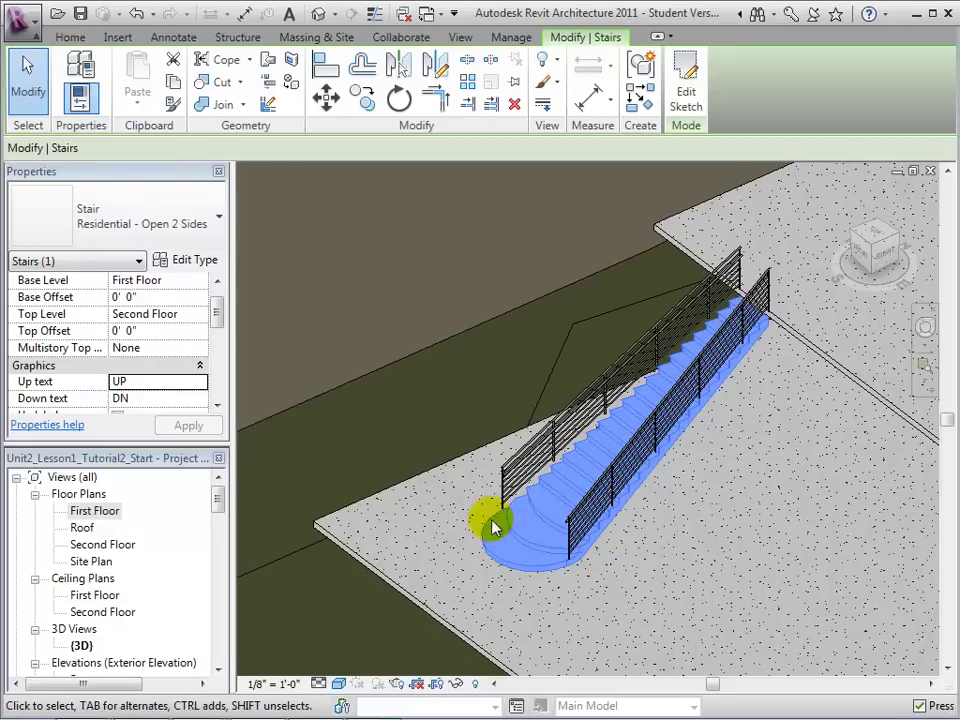
pyautogui.click(215, 220)
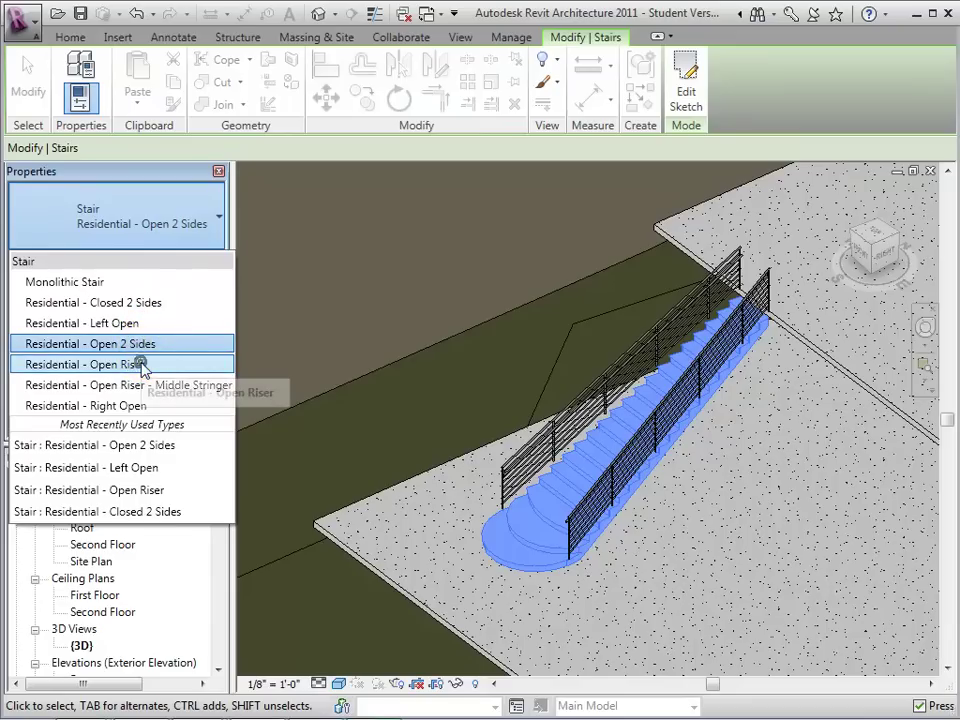
pyautogui.click(185, 367)
pyautogui.press('Escape')
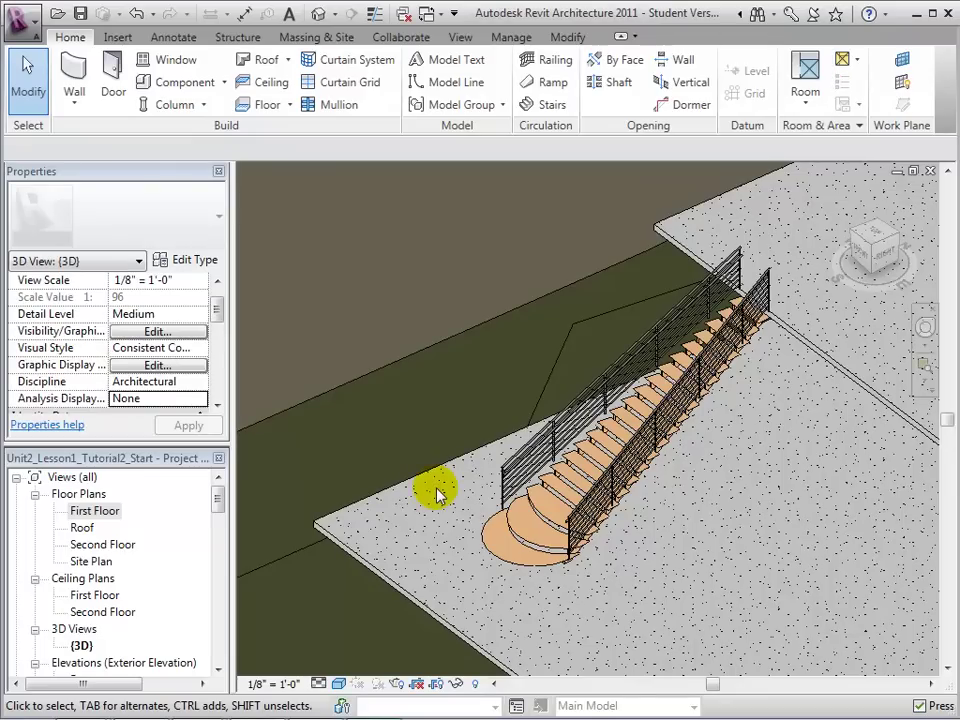
# Step: Set both the back and front stair railings to Guardrail - Rectangular
pyautogui.click(518, 463)
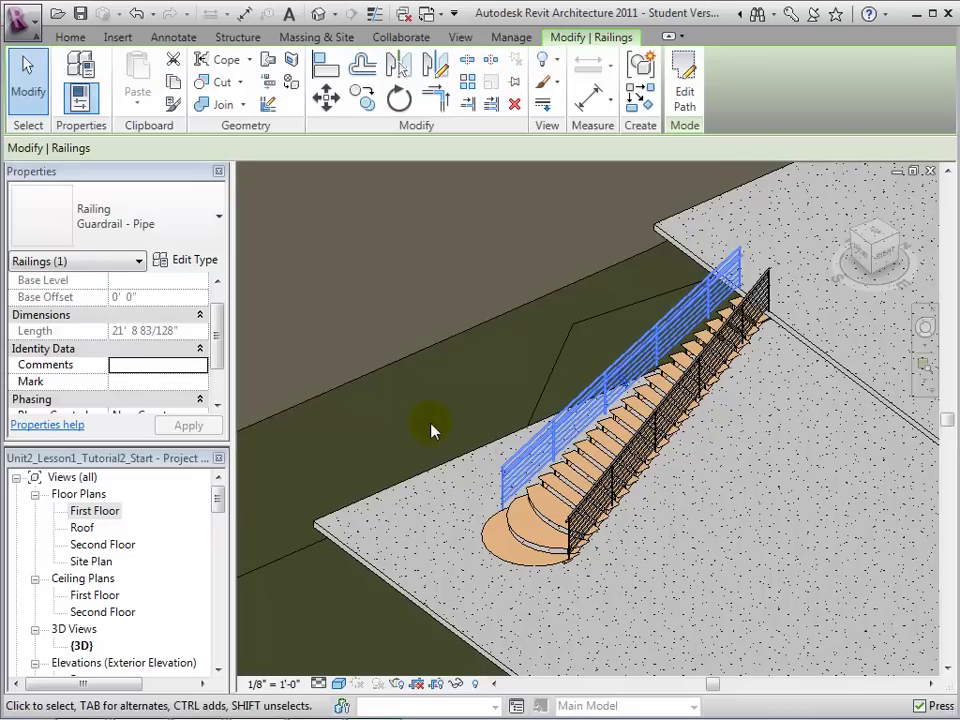
pyautogui.click(195, 245)
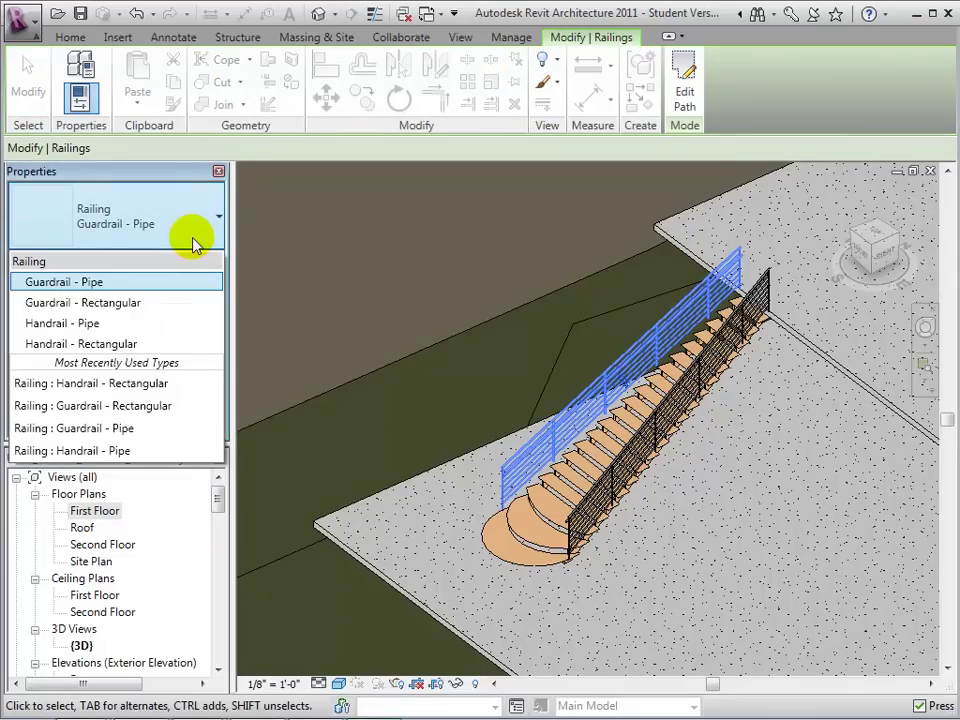
pyautogui.click(135, 303)
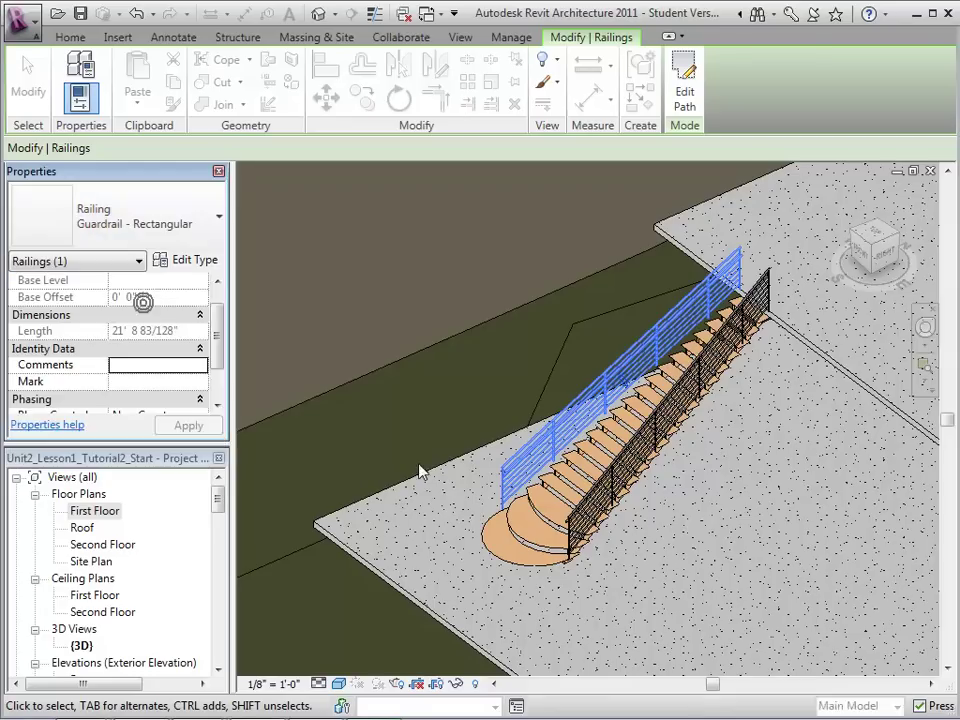
pyautogui.click(621, 474)
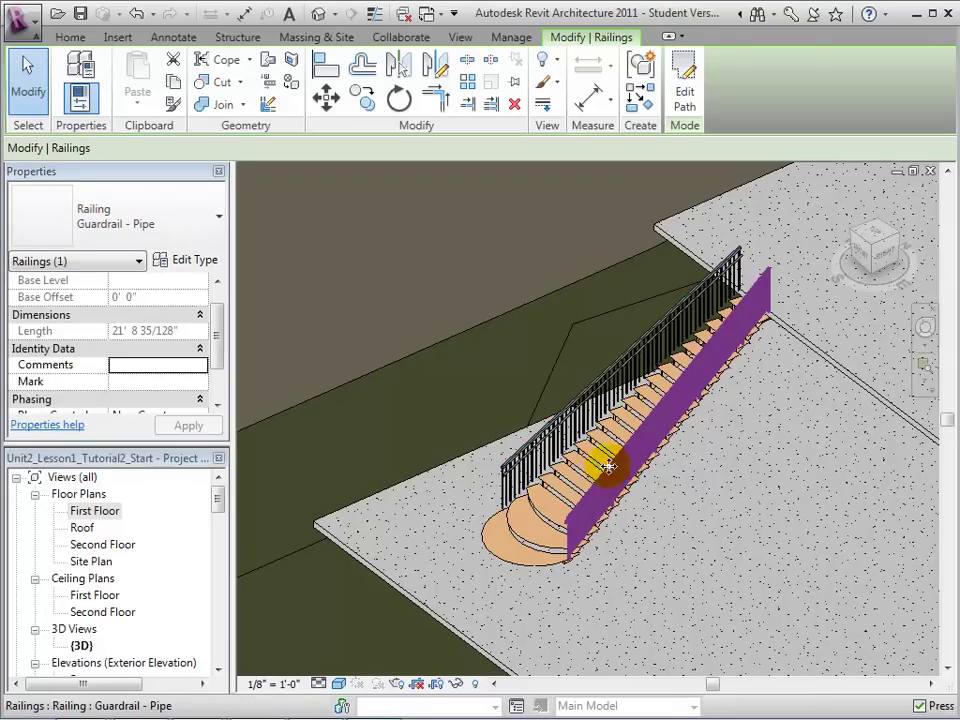
pyautogui.click(193, 223)
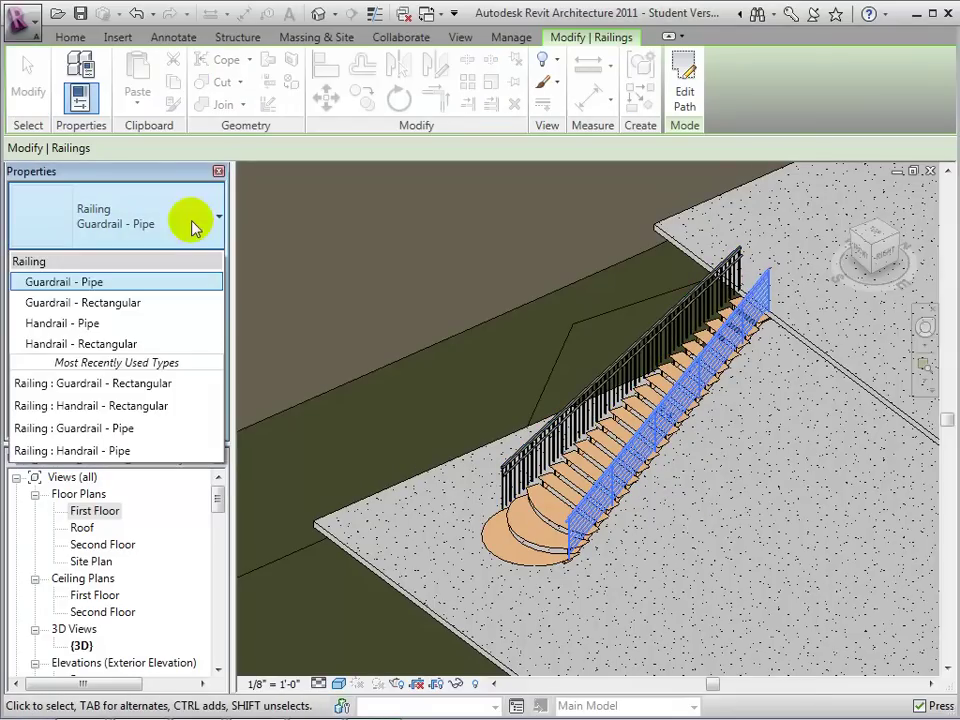
pyautogui.click(125, 304)
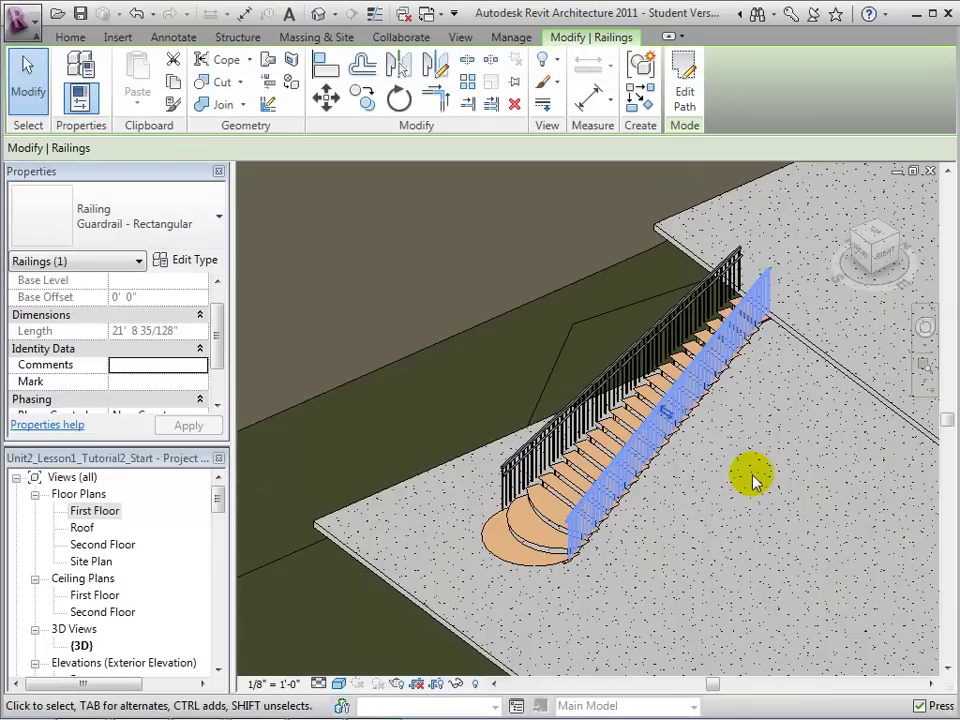
pyautogui.press('Escape')
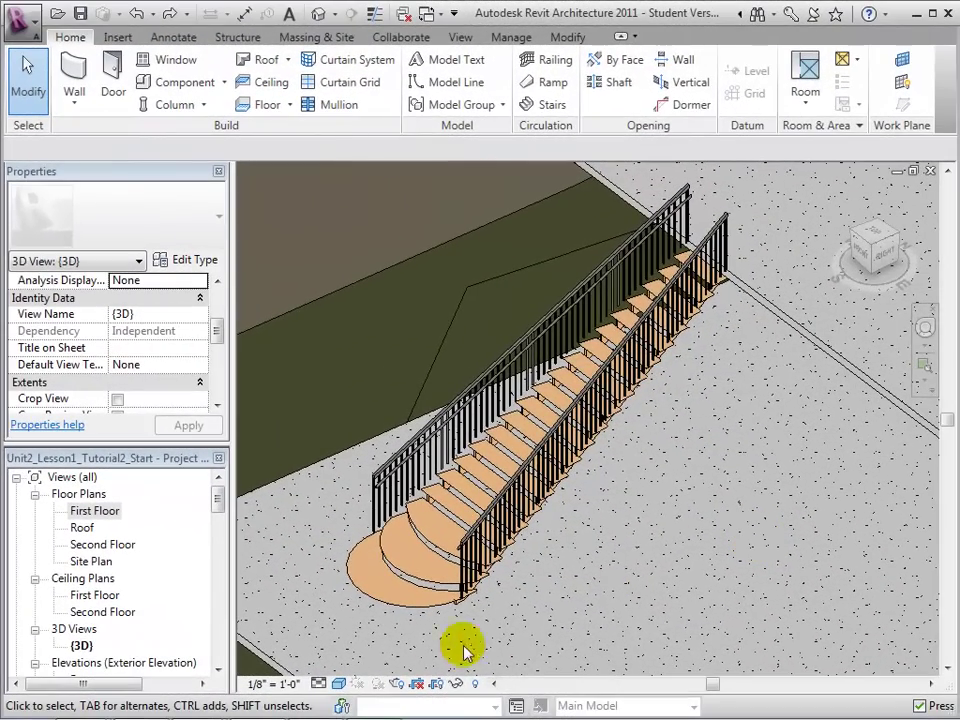
# Step: Return to the First Floor plan and start a new stair with the Stairs tool
pyautogui.doubleClick(108, 520)
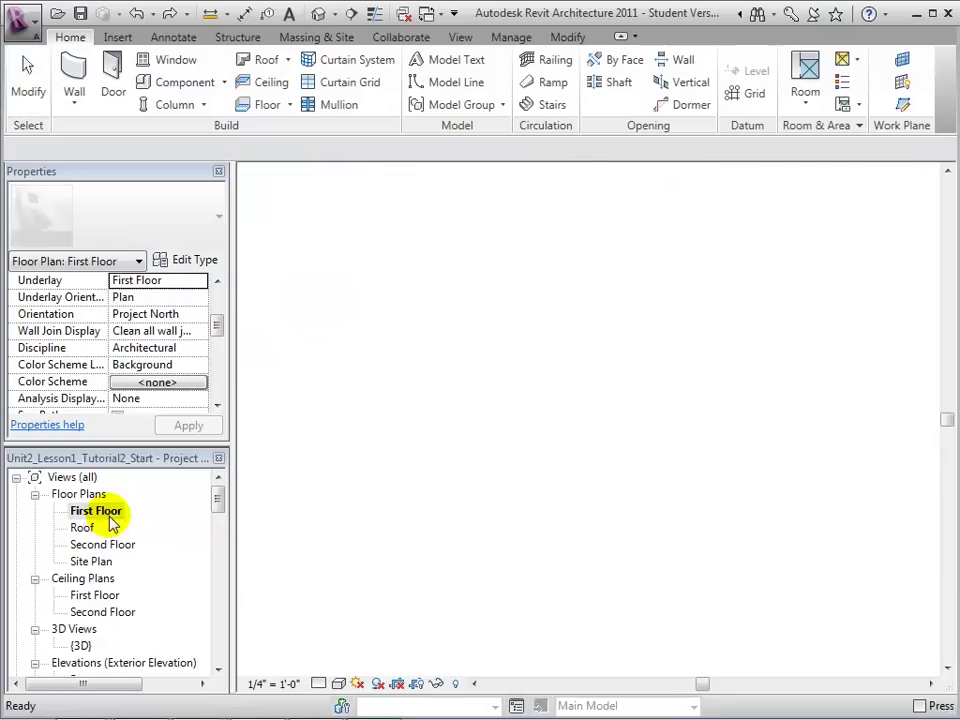
pyautogui.click(553, 106)
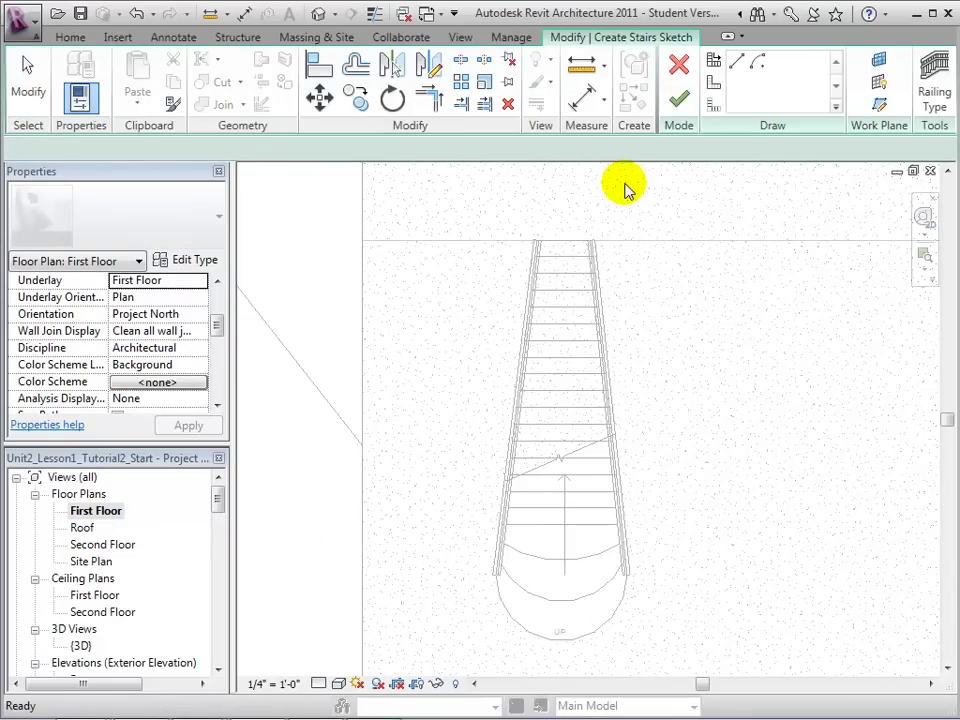
# Step: Duplicate the Residential - Open Riser stair type as 'Residential - Open Riser - Steep'
pyautogui.click(196, 266)
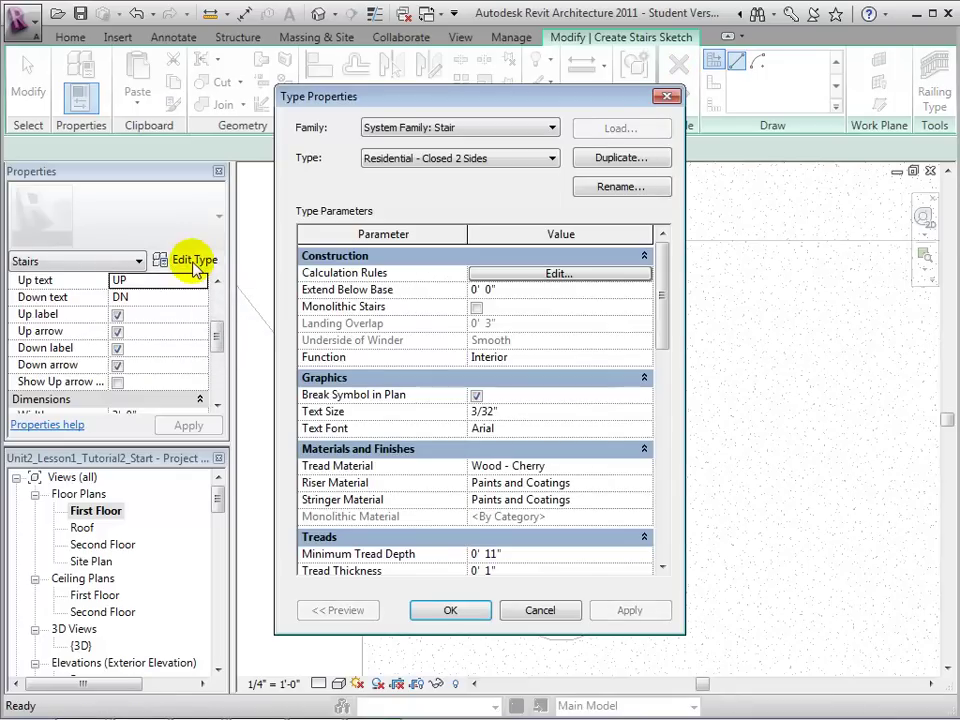
pyautogui.click(553, 160)
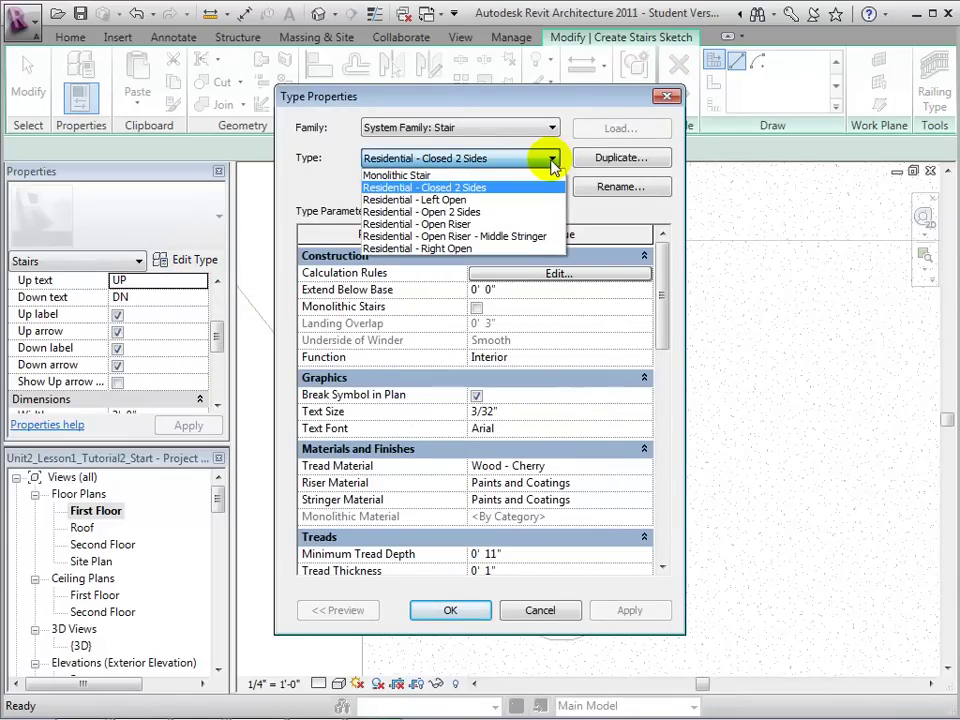
pyautogui.click(465, 224)
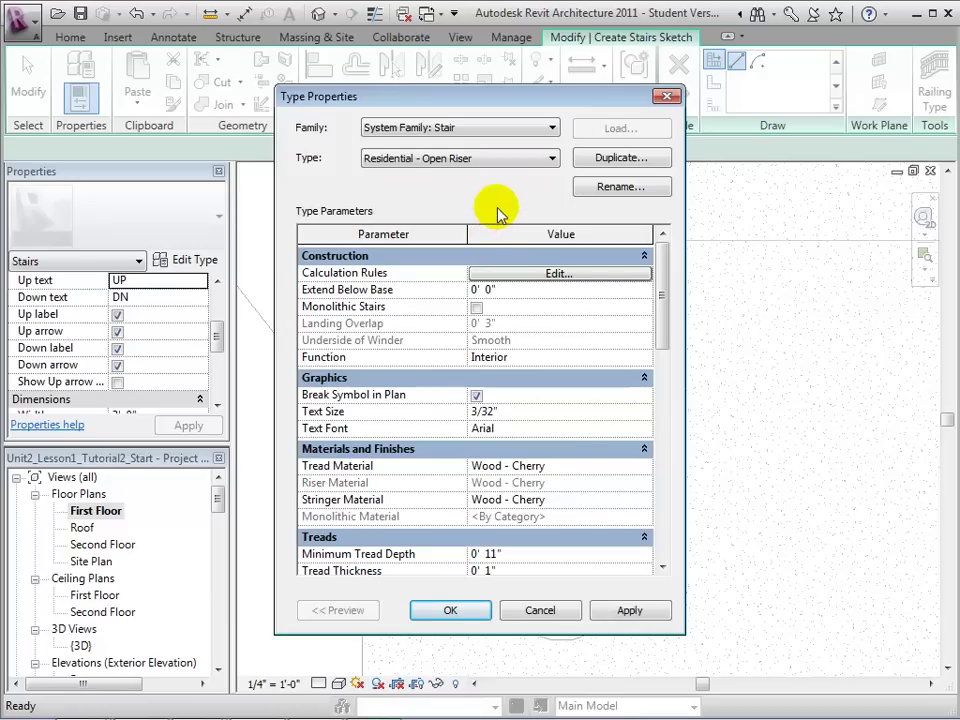
pyautogui.click(610, 160)
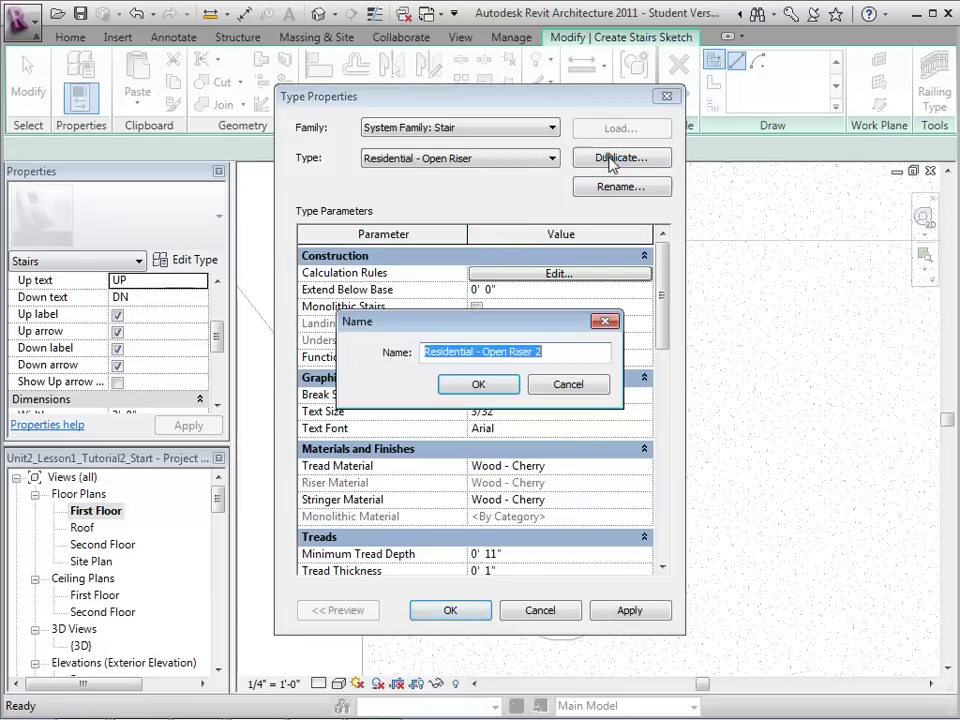
pyautogui.click(563, 355)
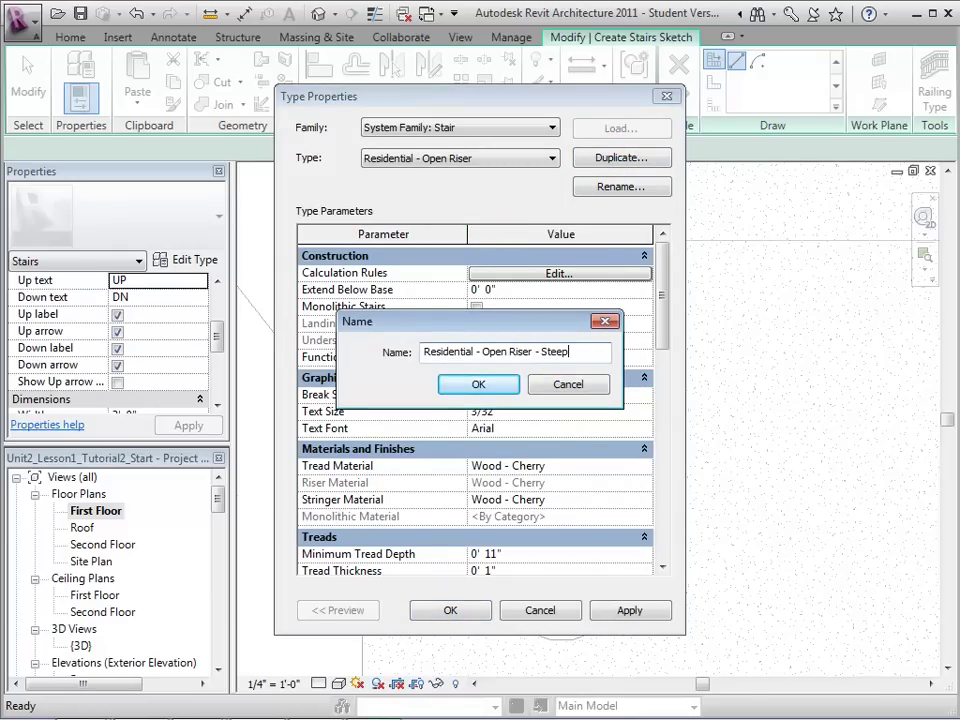
pyautogui.click(480, 385)
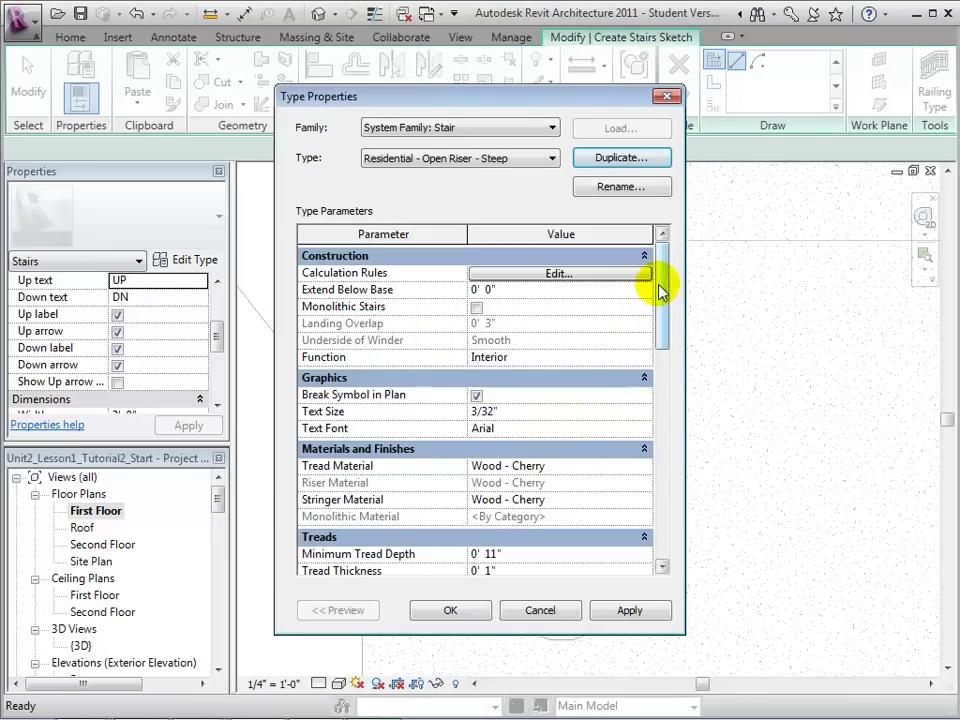
# Step: Set the Steep type's Minimum Tread Depth to 8" and Maximum Riser Height to 11", and apply
pyautogui.moveTo(660, 291); pyautogui.dragTo(677, 375)
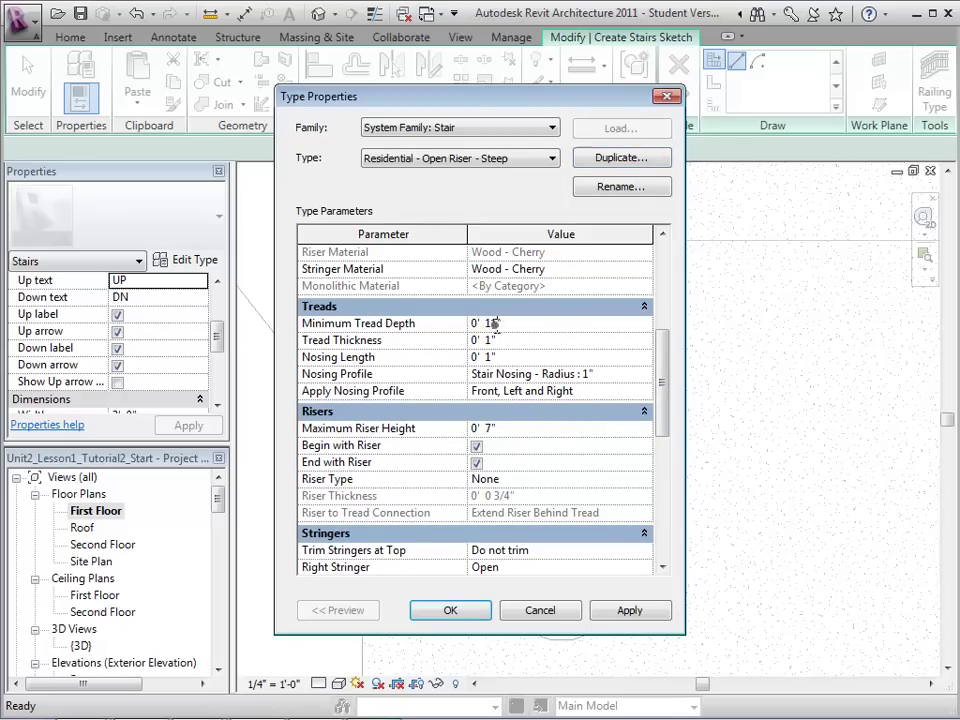
pyautogui.click(602, 325)
pyautogui.write('8"')
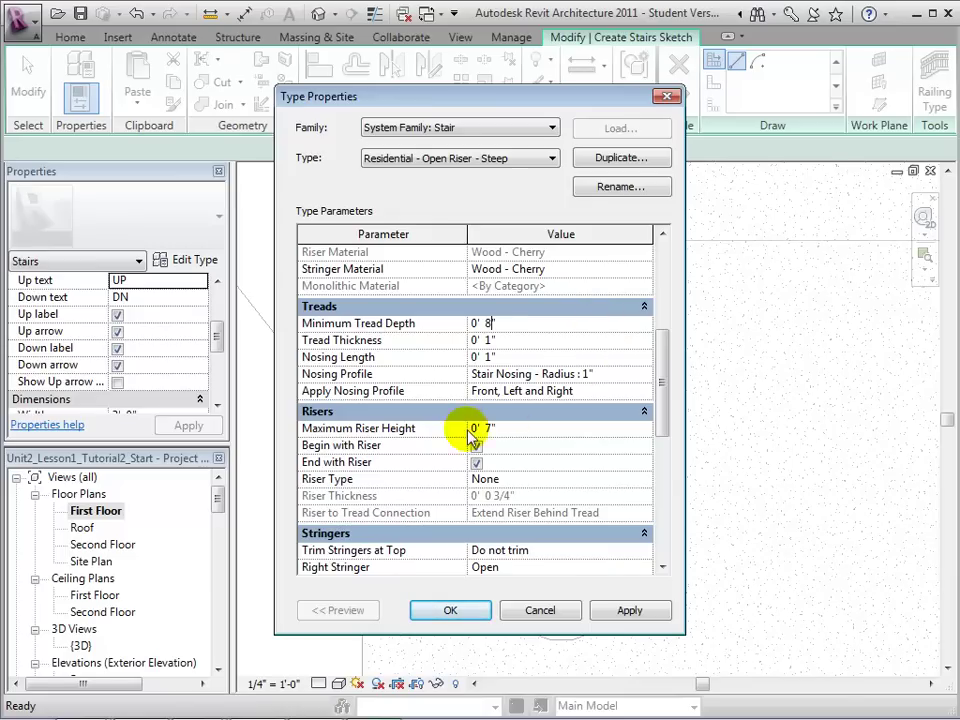
pyautogui.click(549, 424)
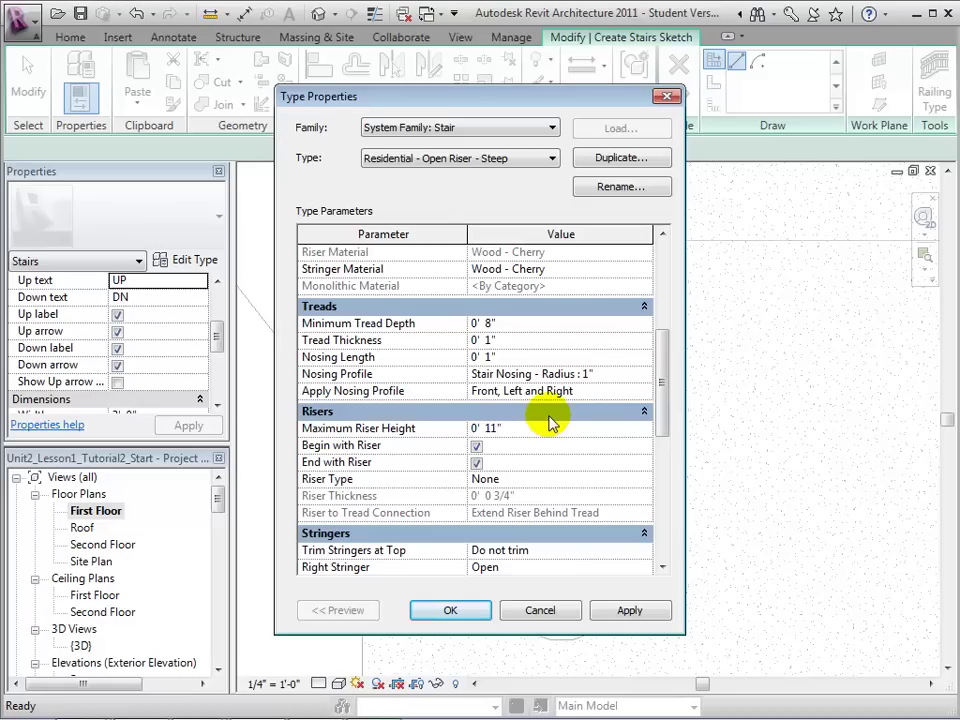
pyautogui.click(630, 612)
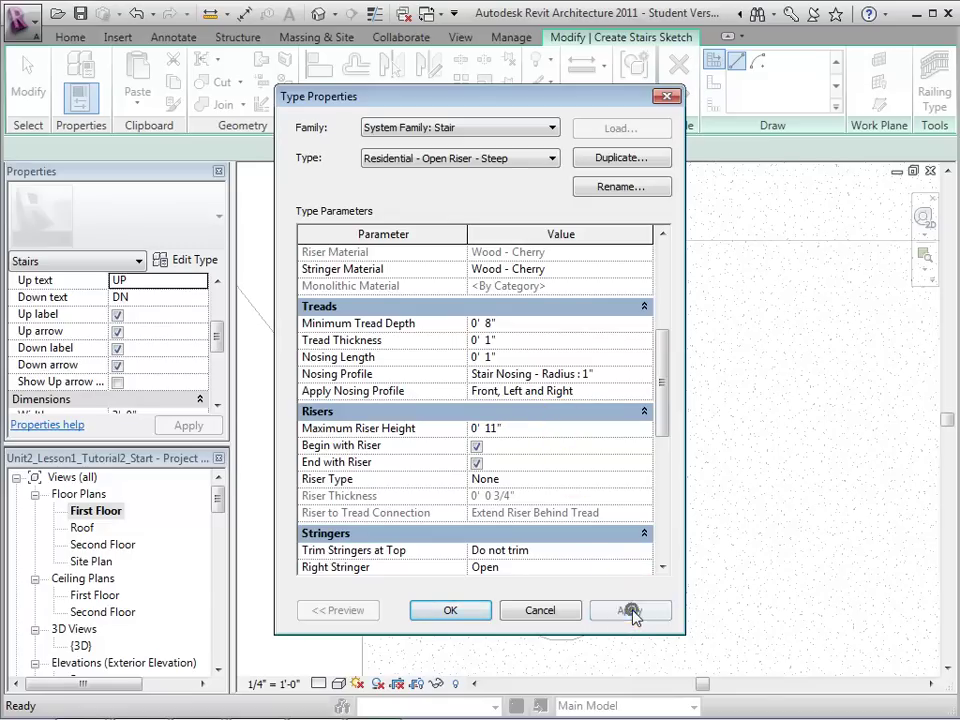
pyautogui.click(450, 610)
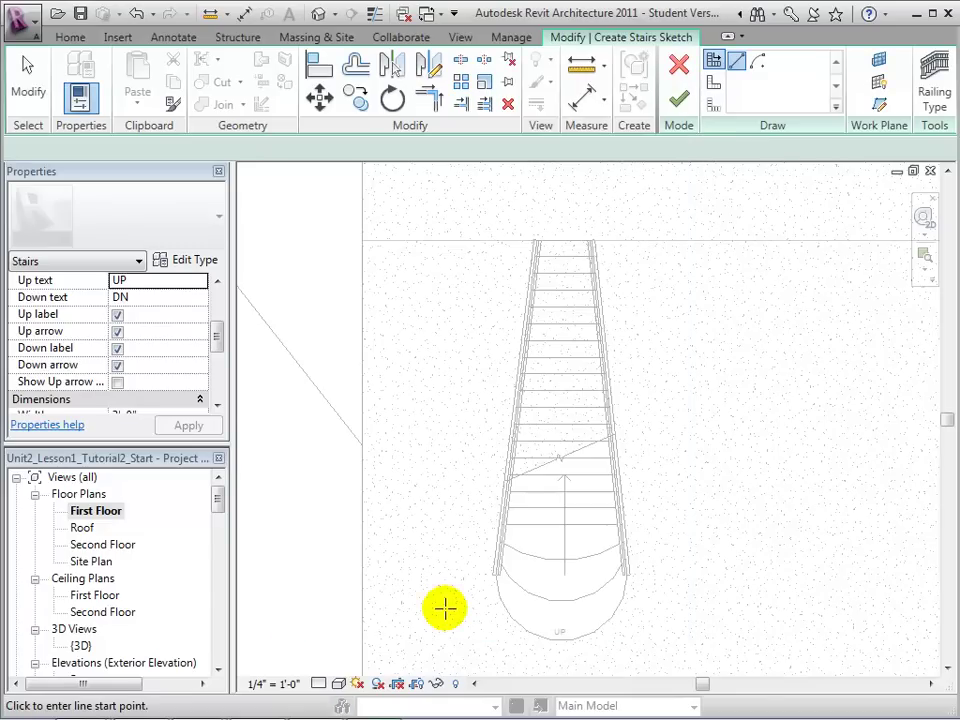
# Step: Draw a straight 14-riser Steep stair run beside the existing stair and finish the sketch
pyautogui.moveTo(216, 339); pyautogui.dragTo(219, 366)
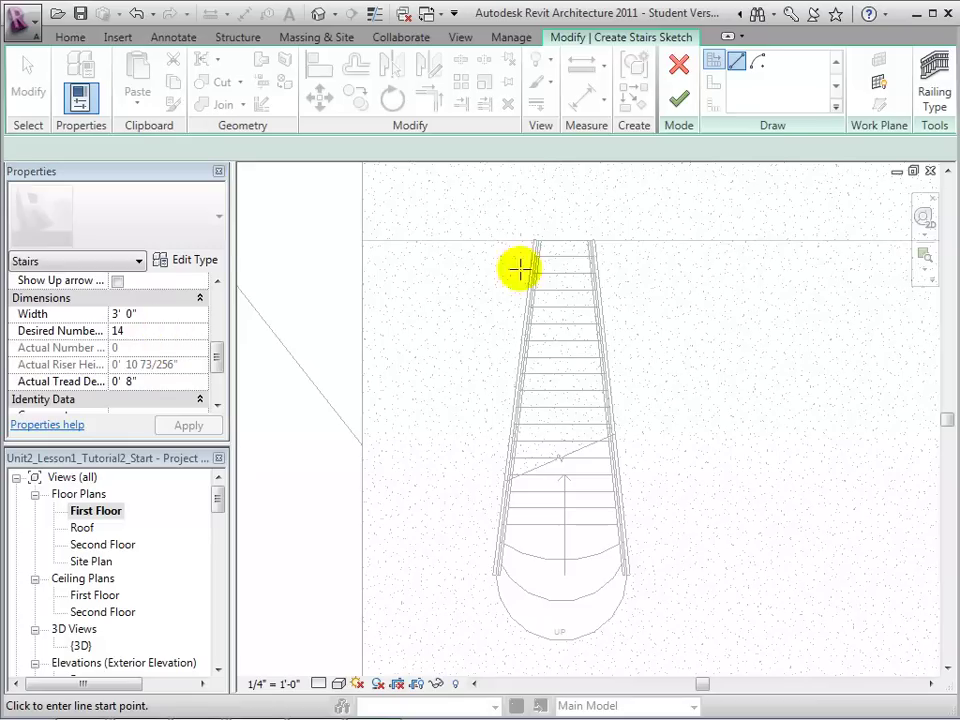
pyautogui.click(708, 480)
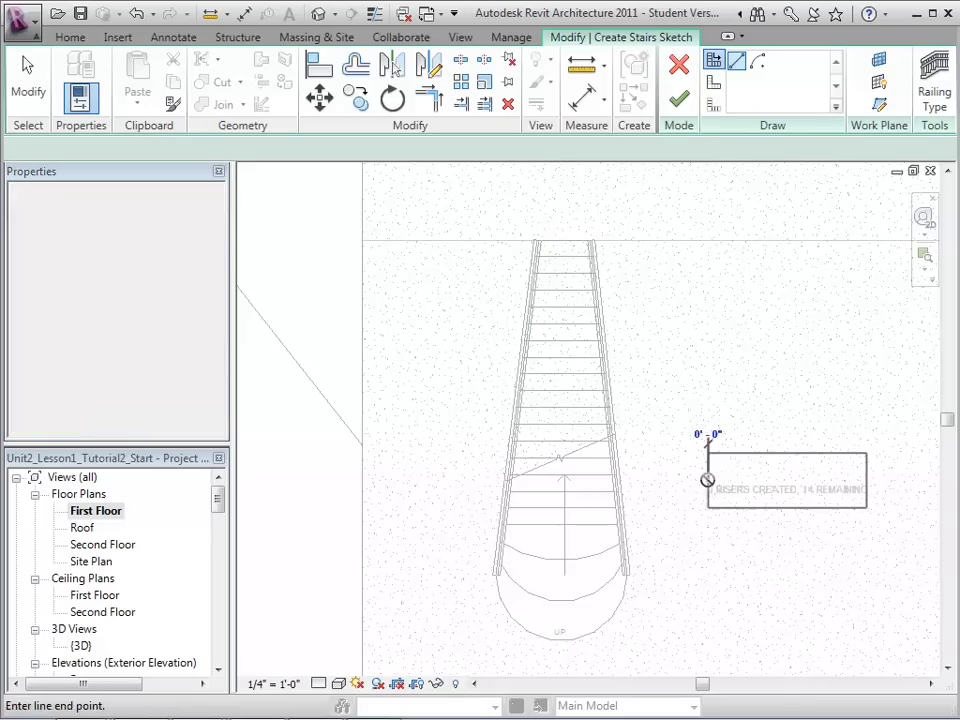
pyautogui.click(703, 316)
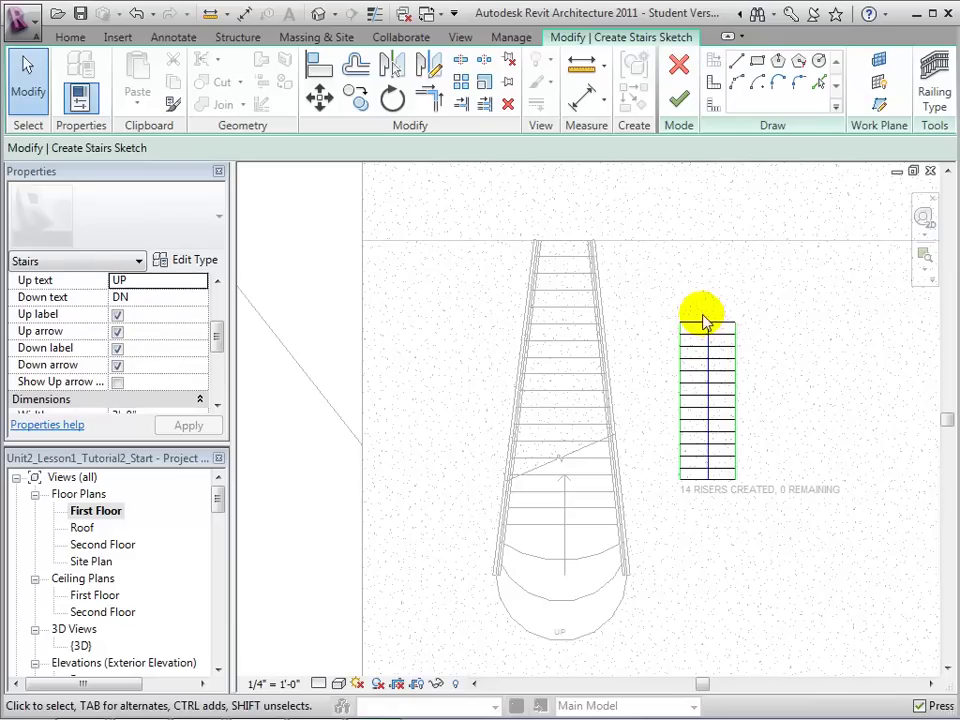
pyautogui.click(679, 97)
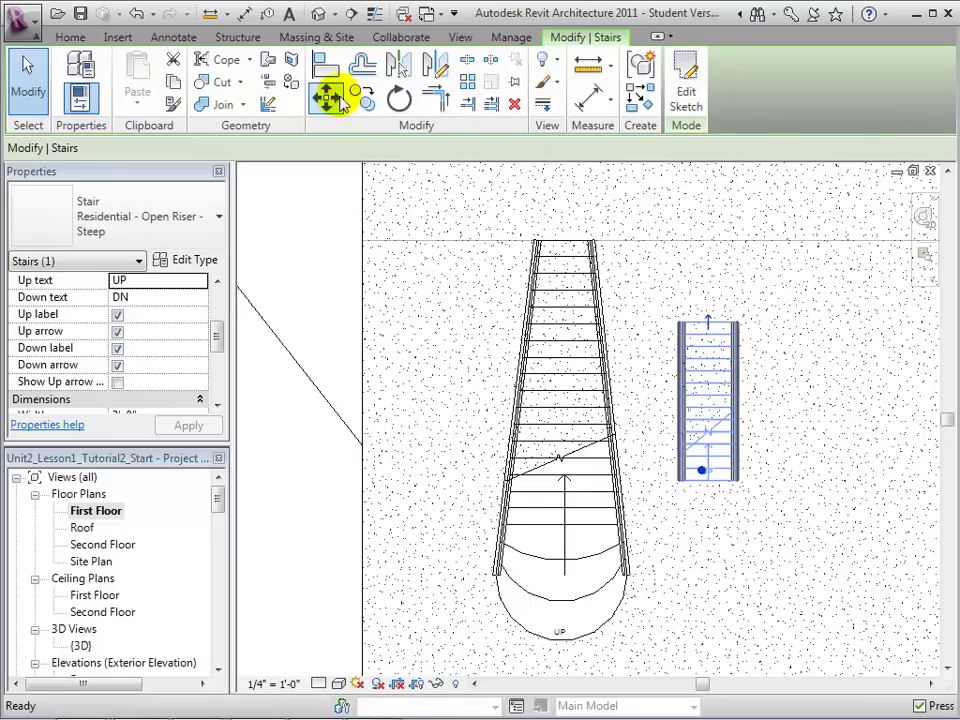
# Step: Move the new stair from its top midpoint up to the floor slab edge
pyautogui.click(332, 100)
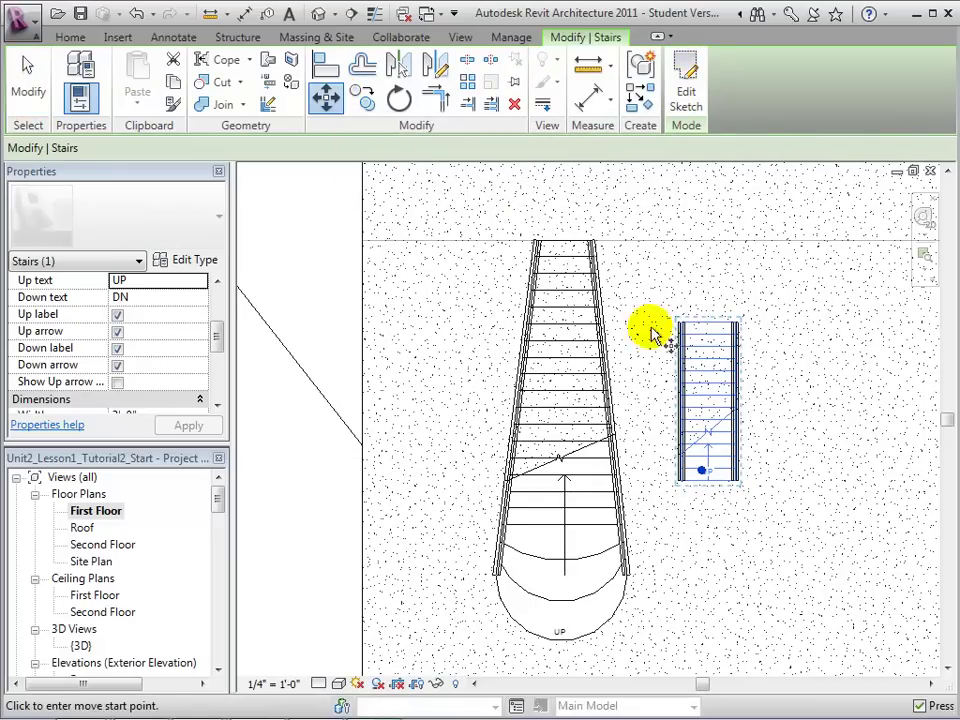
pyautogui.click(706, 326)
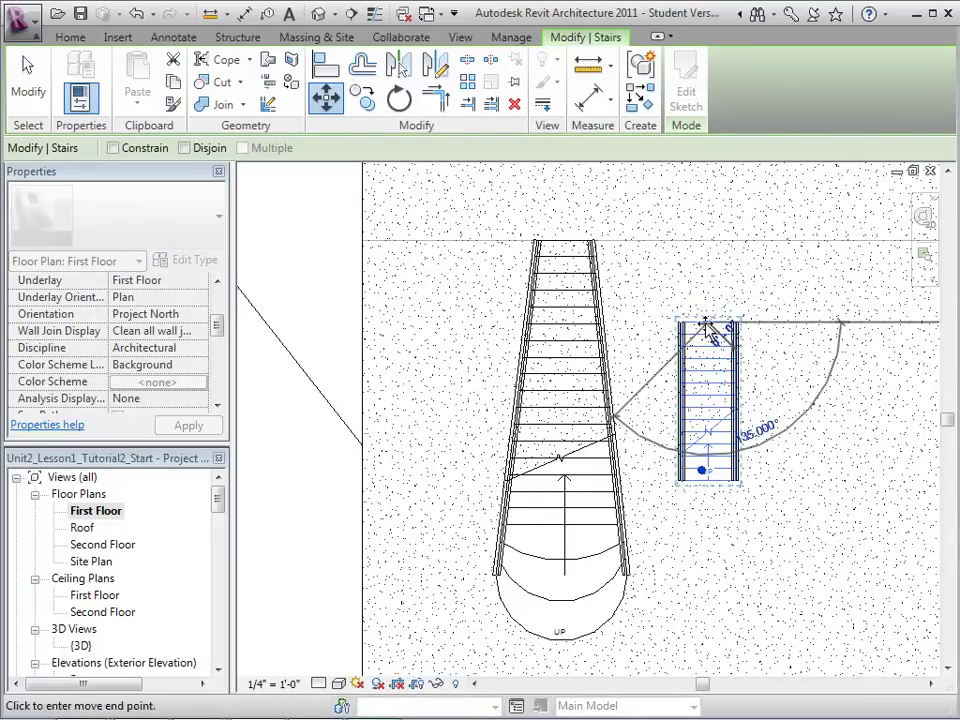
pyautogui.click(706, 246)
pyautogui.click(761, 272)
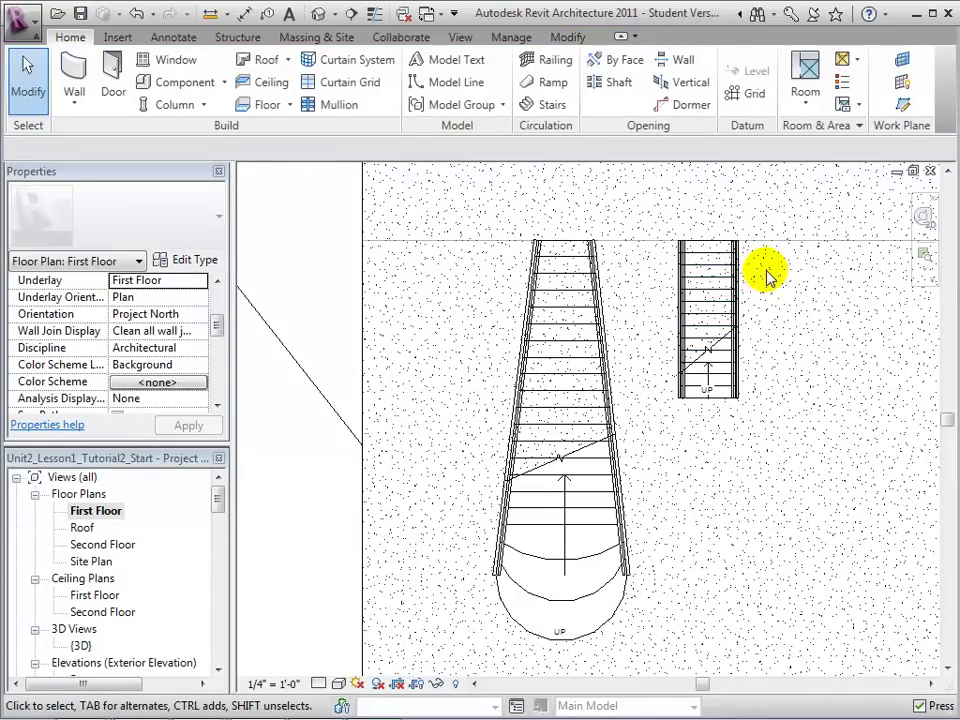
pyautogui.click(320, 17)
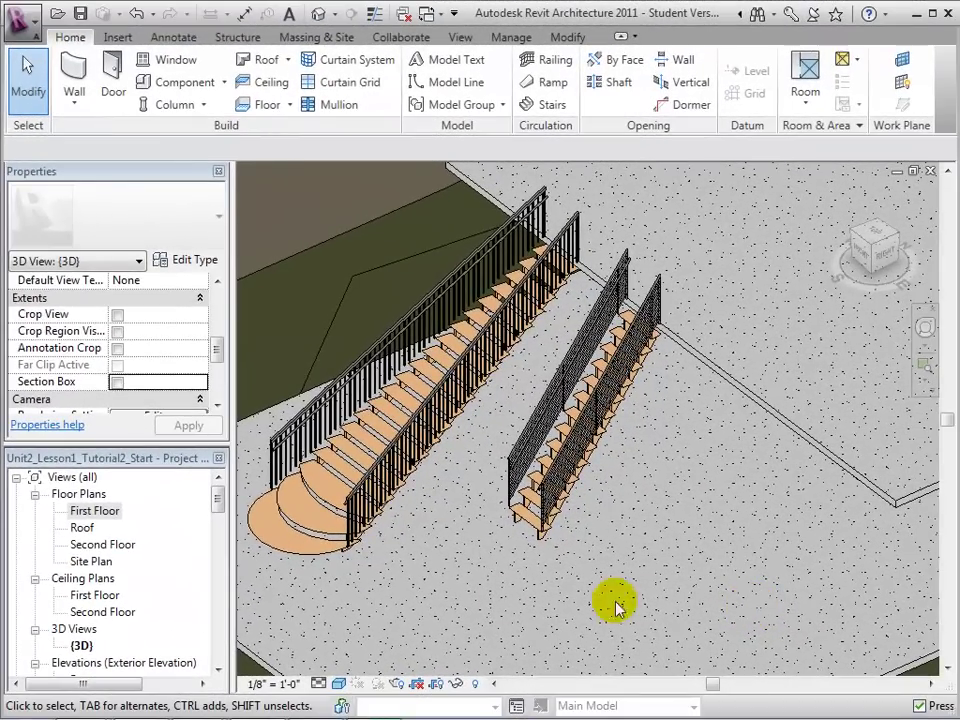
pyautogui.doubleClick(106, 511)
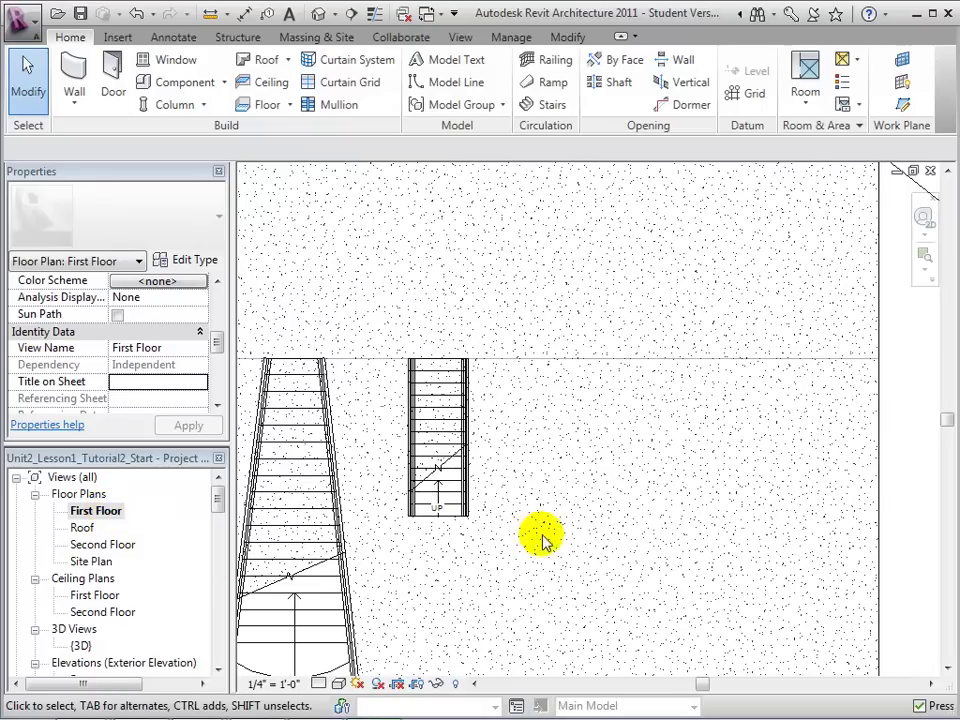
# Step: Sketch a 21-riser arc-run open-riser spiral stair right of the straight stairs and finish it
pyautogui.click(547, 108)
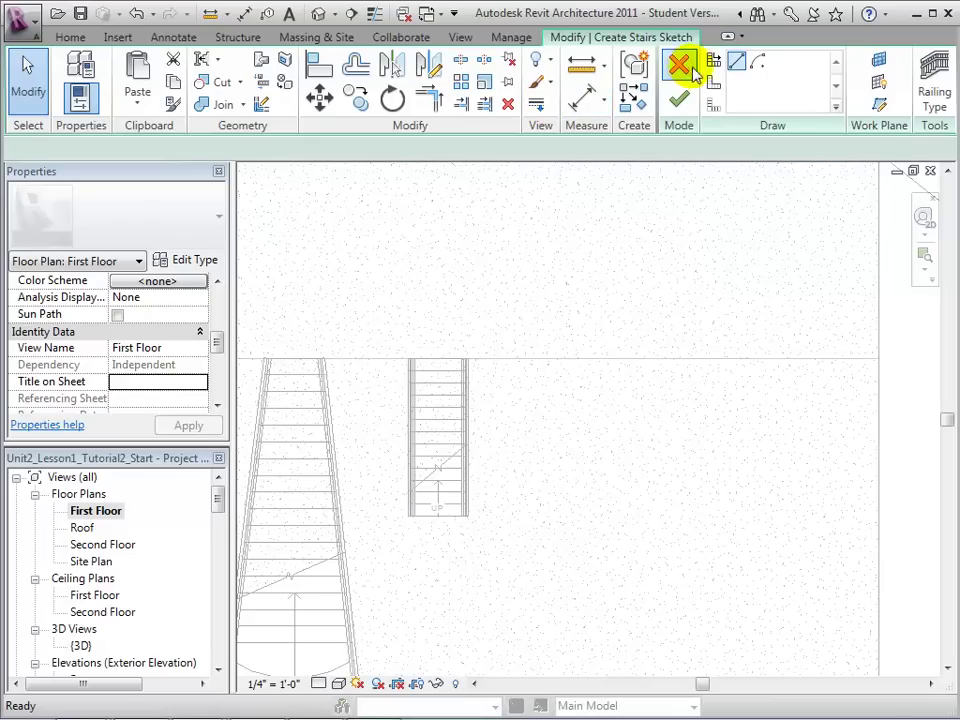
pyautogui.click(757, 63)
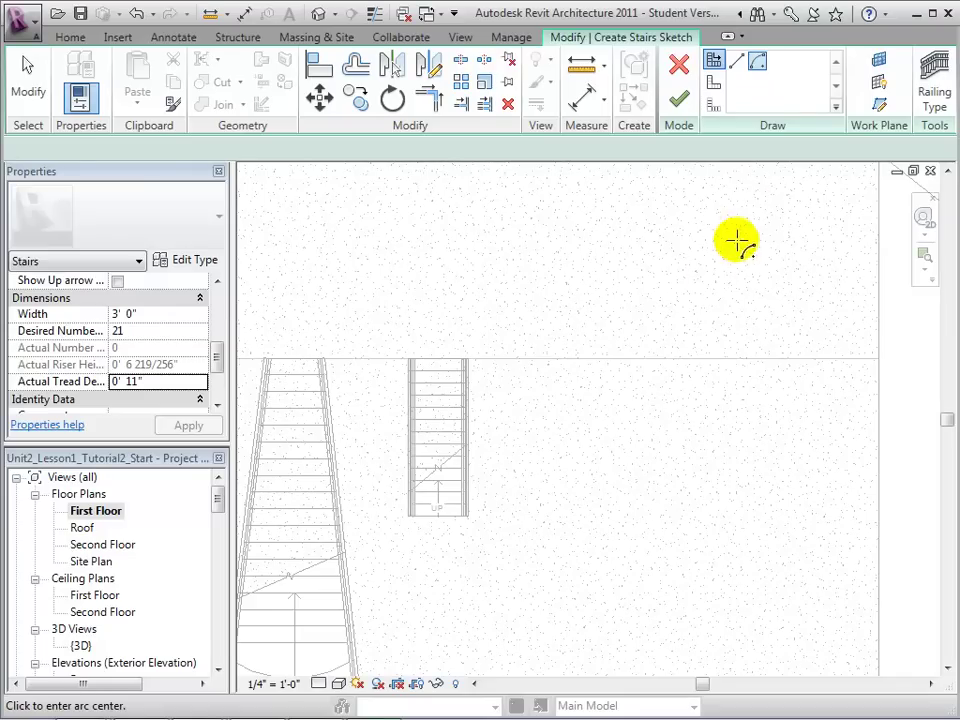
pyautogui.click(638, 361)
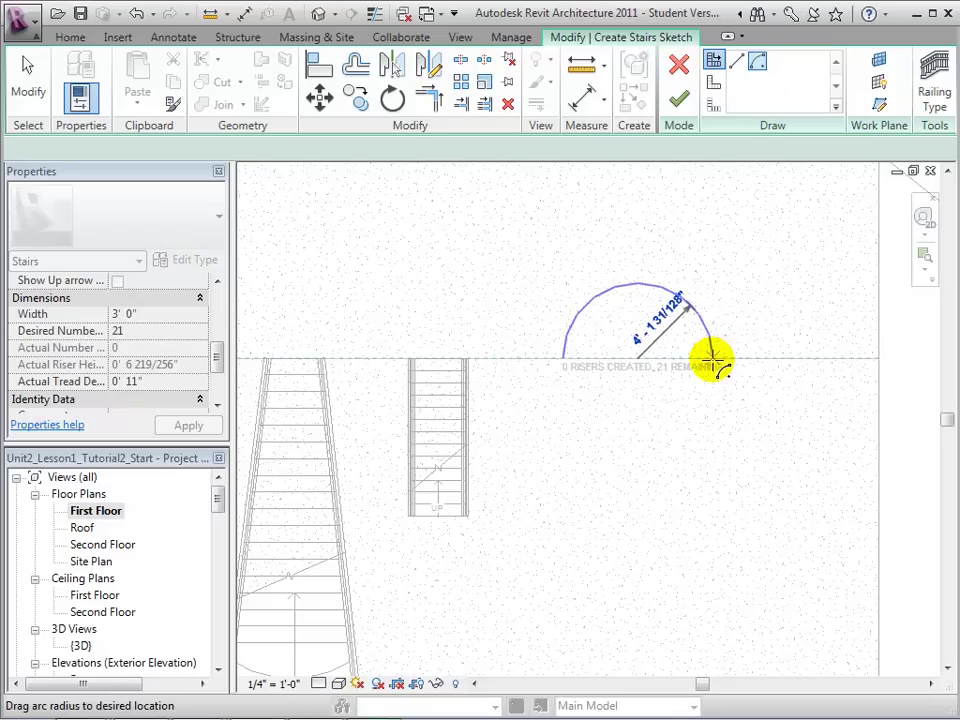
pyautogui.click(712, 360)
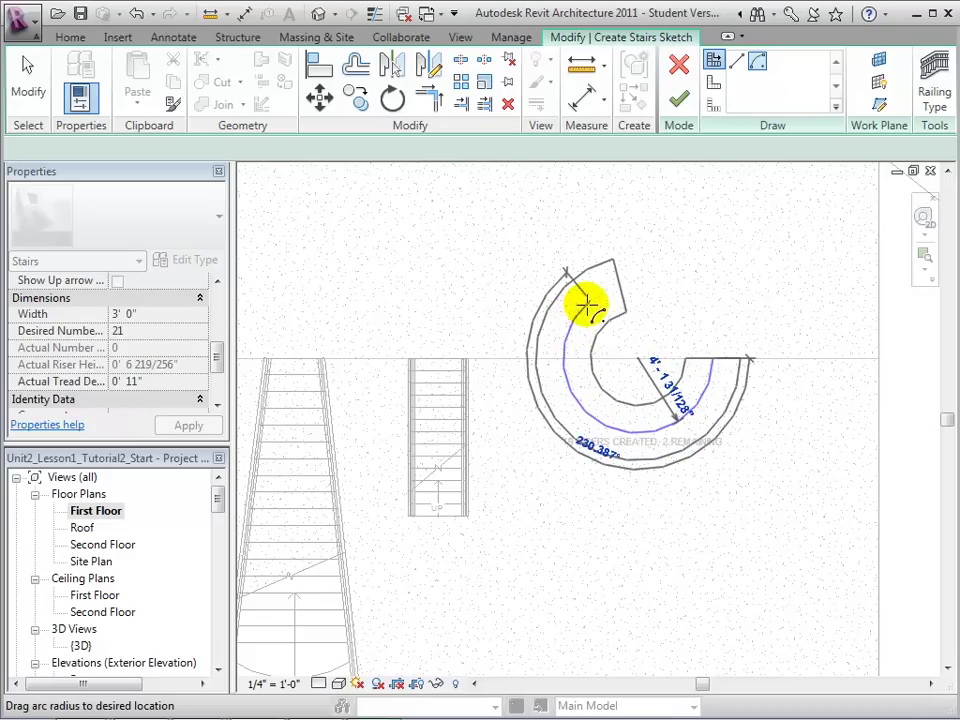
pyautogui.click(636, 287)
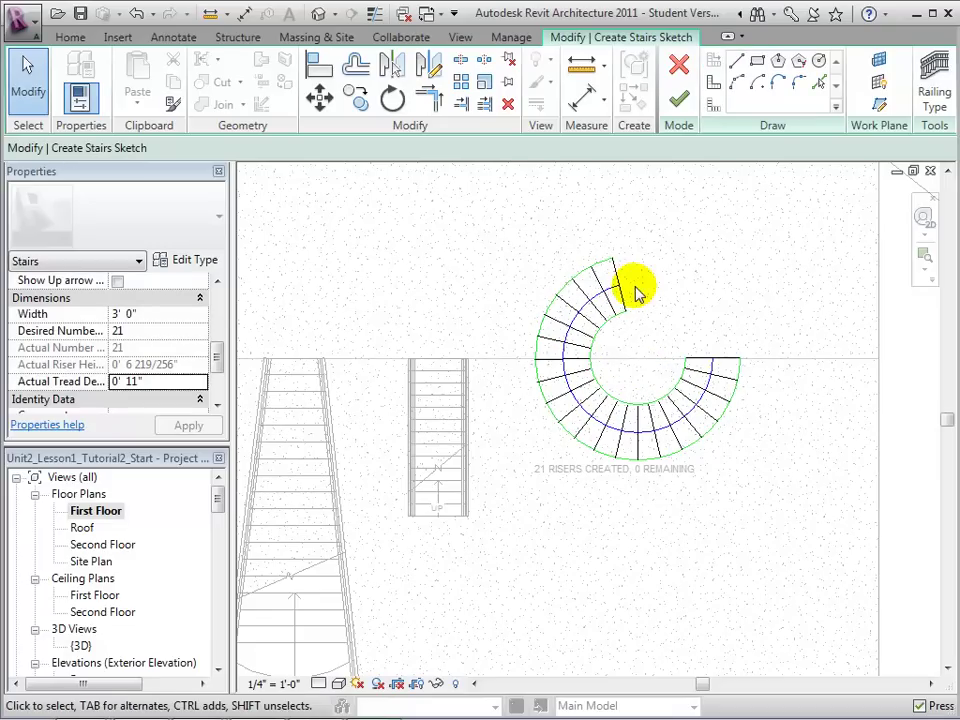
pyautogui.click(680, 103)
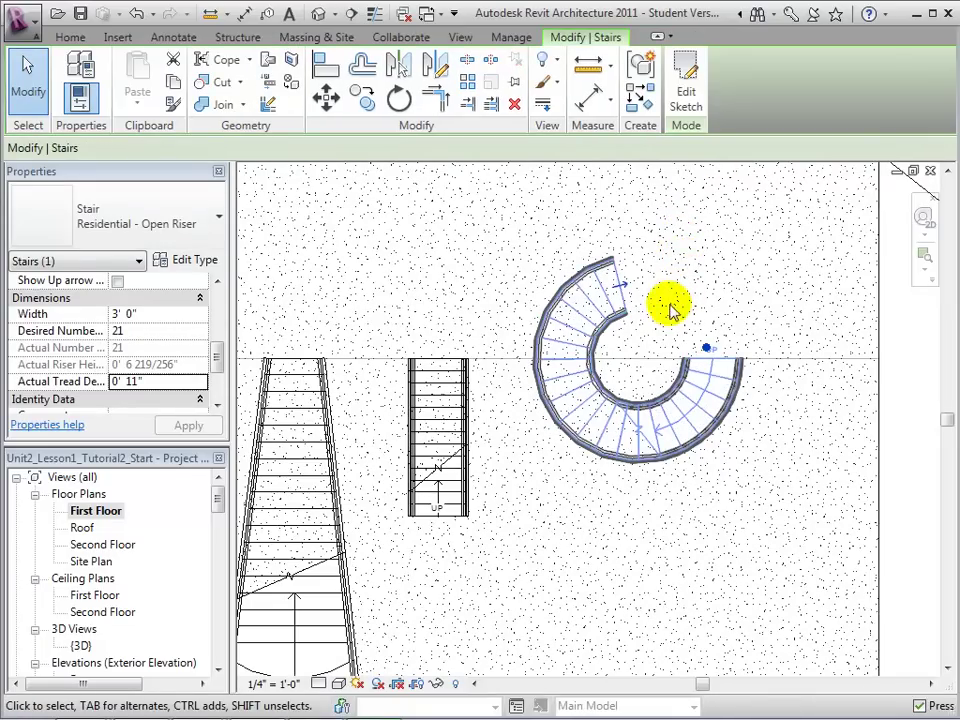
# Step: Flip the spiral stair's up direction and inspect all three stairs in the default 3D view
pyautogui.click(620, 287)
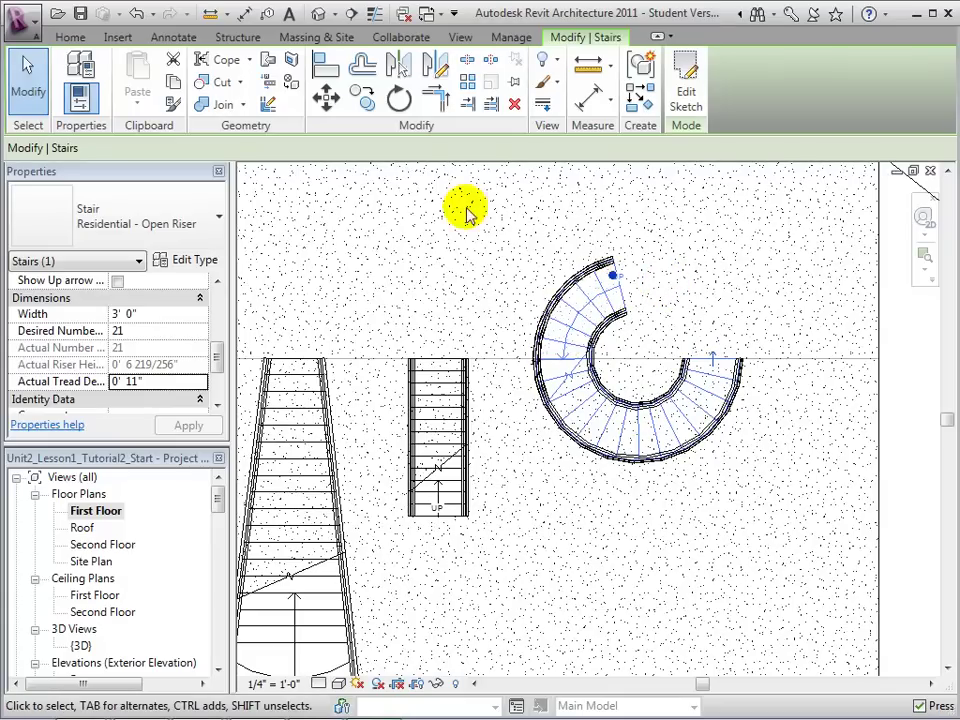
pyautogui.click(317, 14)
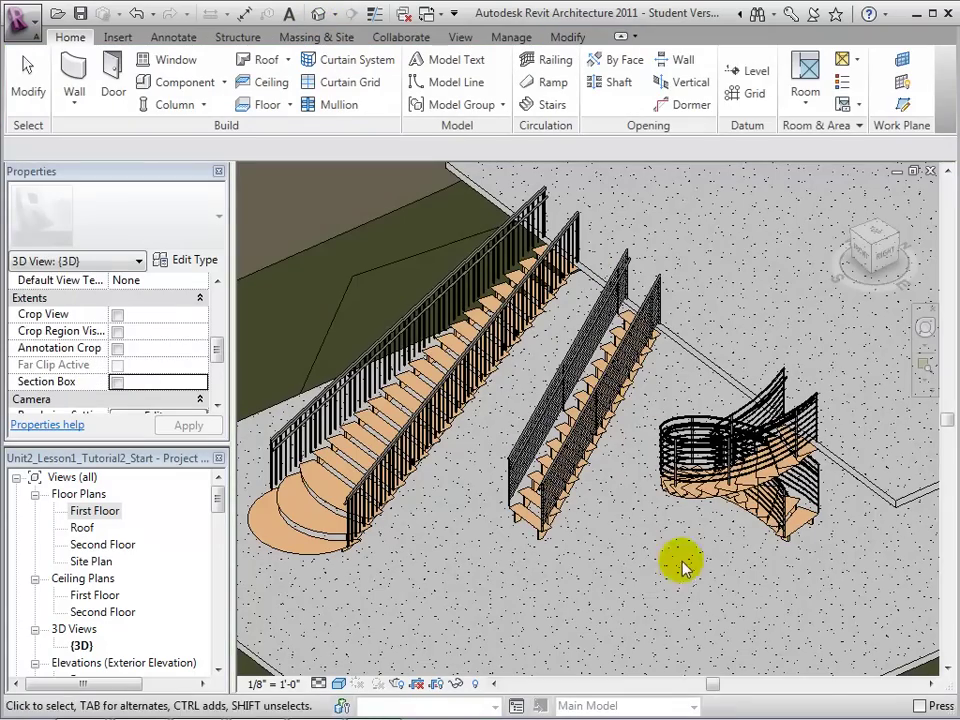
pyautogui.moveTo(680, 567); pyautogui.dragTo(540, 490, button='middle')
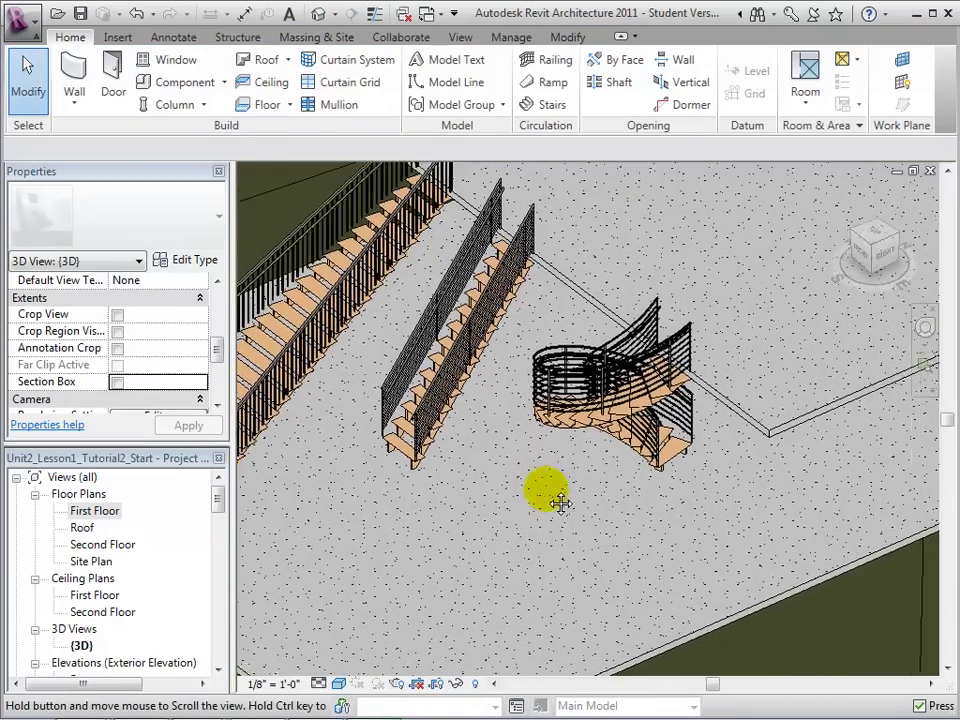
pyautogui.moveTo(864, 258)
pyautogui.mouseDown()
pyautogui.moveTo(797, 326)
pyautogui.moveTo(790, 320)
pyautogui.mouseUp()
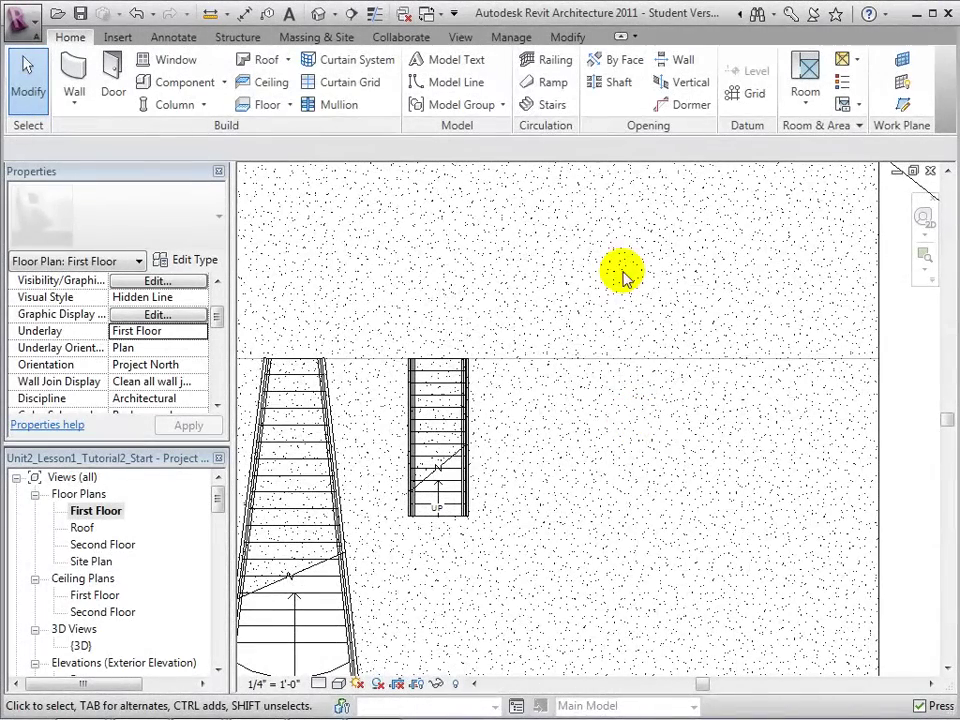
# Step: Start a new stair and duplicate its type as 'Residential - Open Riser - Shallow'
pyautogui.click(549, 106)
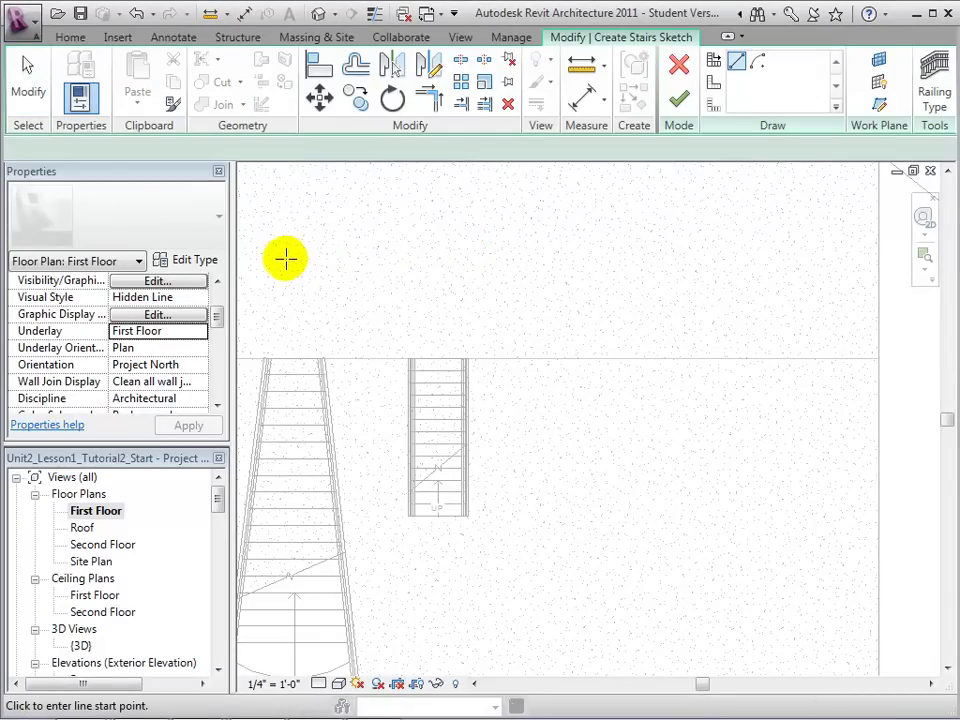
pyautogui.click(203, 262)
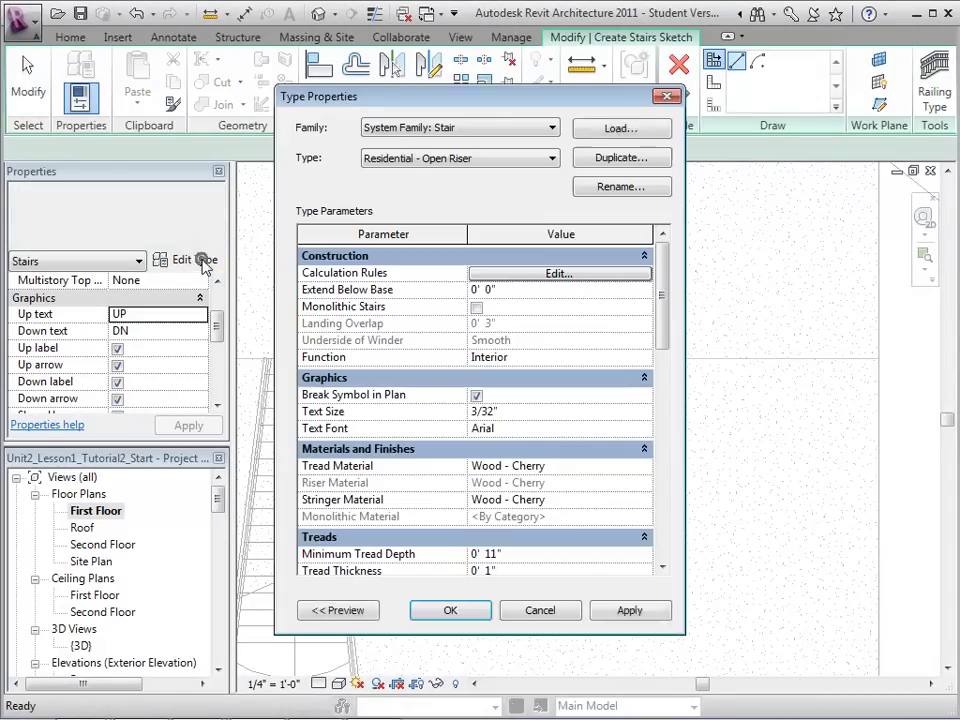
pyautogui.click(600, 160)
pyautogui.click(543, 352)
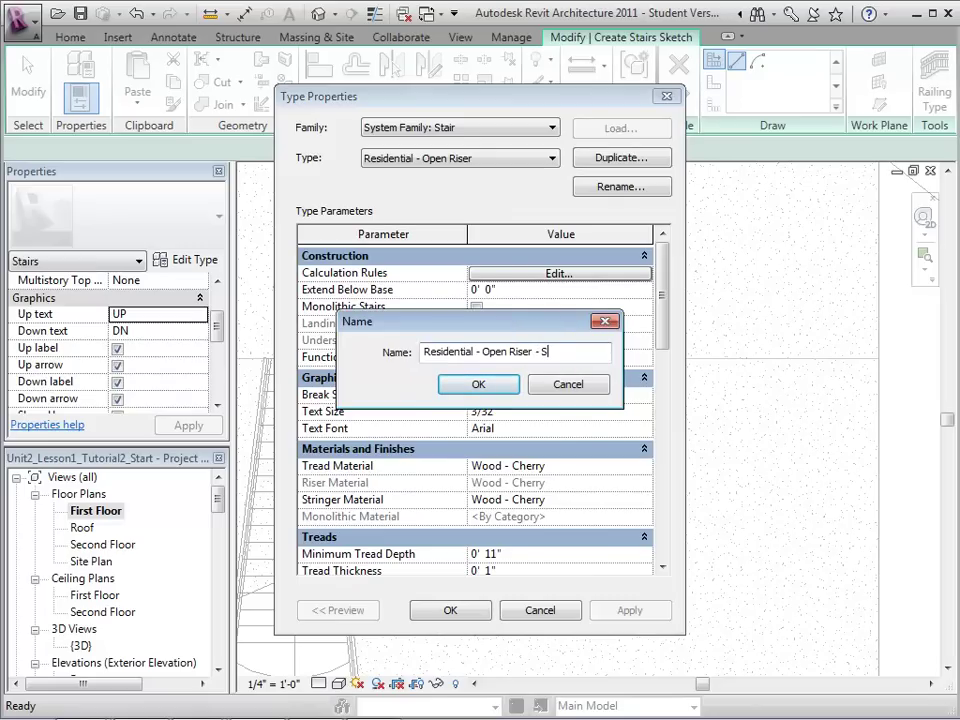
pyautogui.click(480, 383)
# Step: Set the Shallow type's Maximum Riser Height to 5" and apply
pyautogui.moveTo(658, 317); pyautogui.dragTo(662, 391)
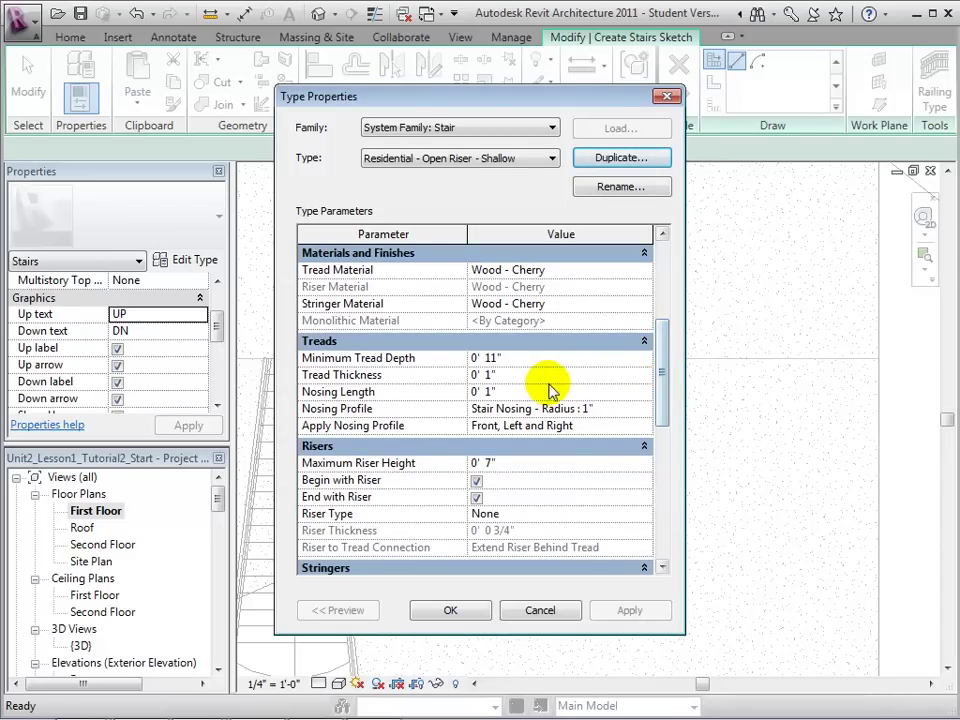
pyautogui.click(489, 462)
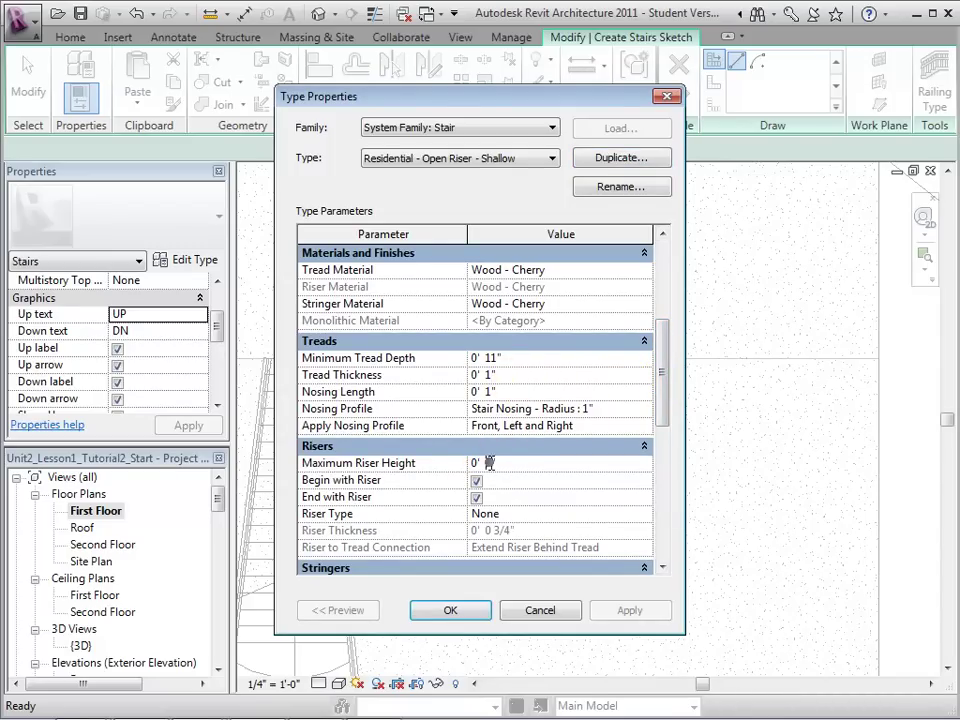
pyautogui.click(529, 463)
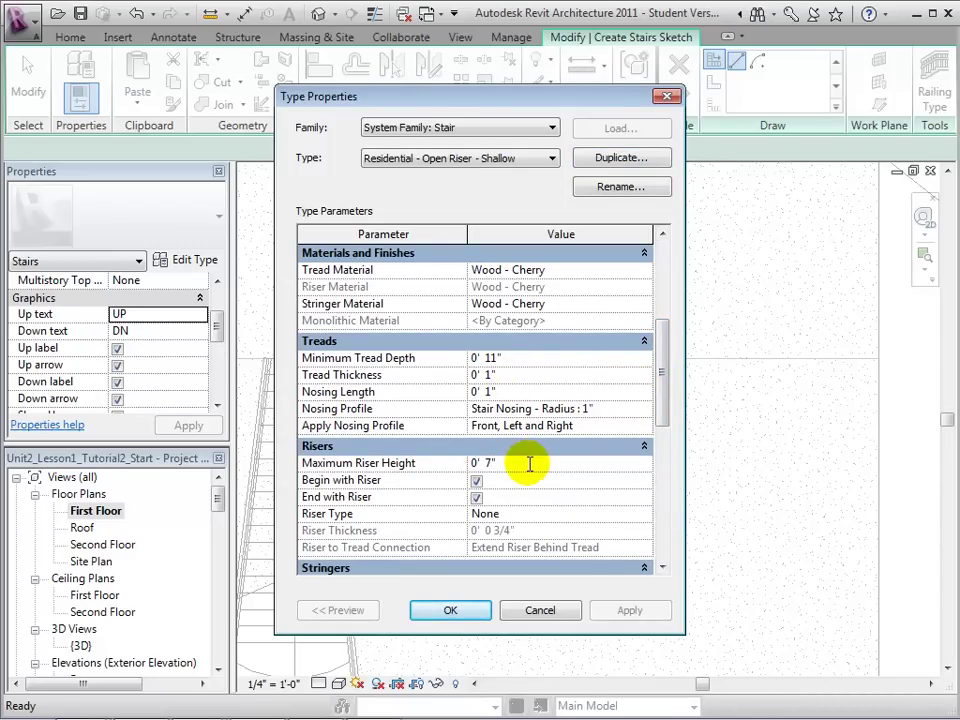
pyautogui.press('BackSpace')
pyautogui.write('5')
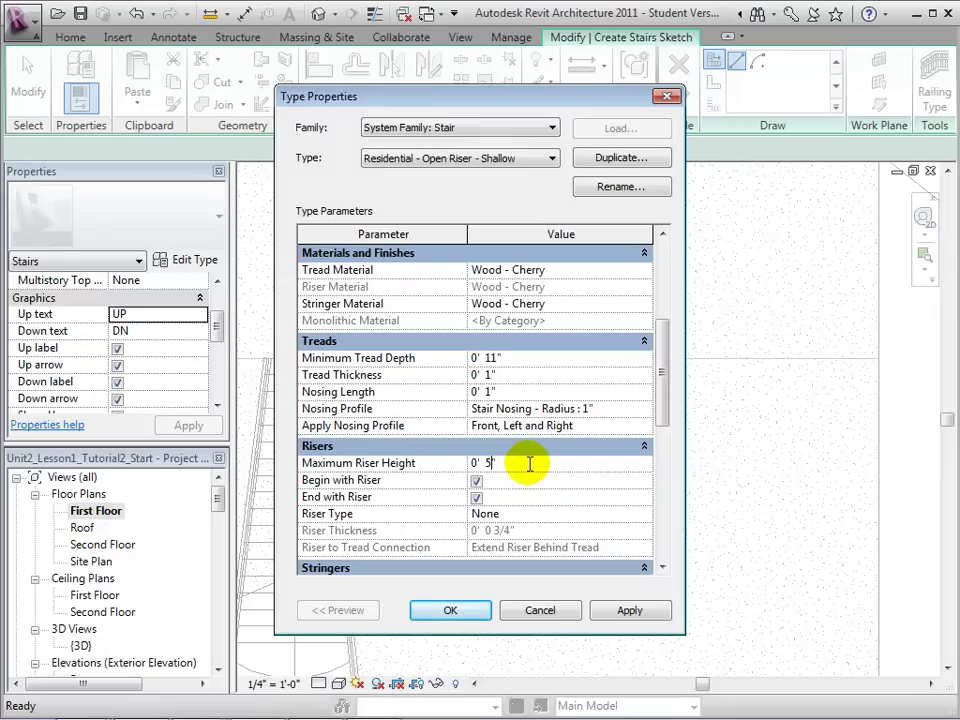
pyautogui.click(618, 609)
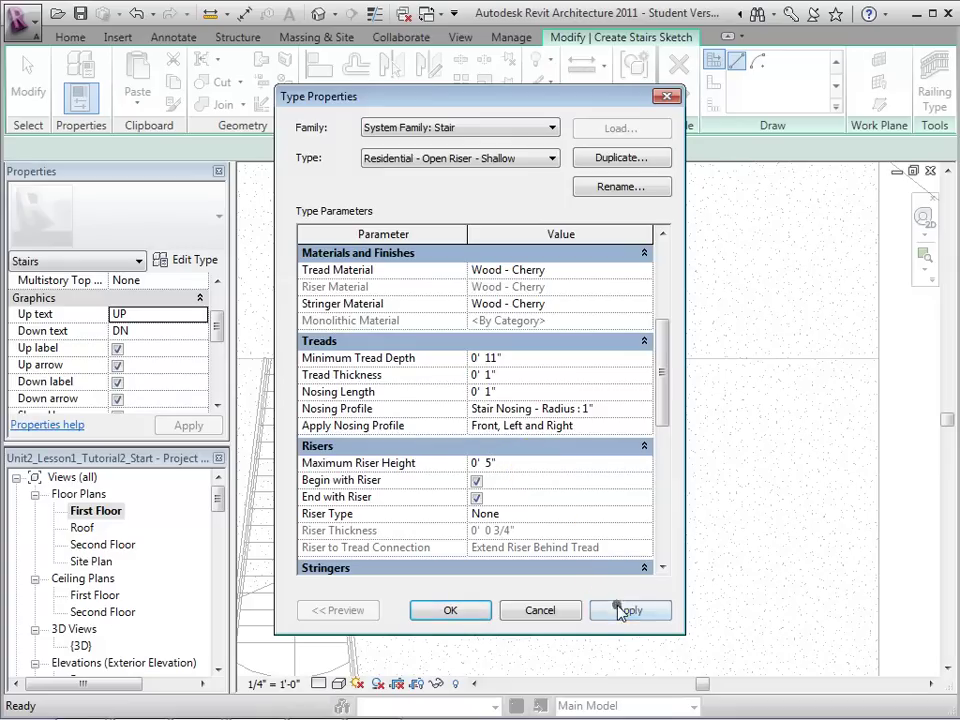
pyautogui.click(493, 612)
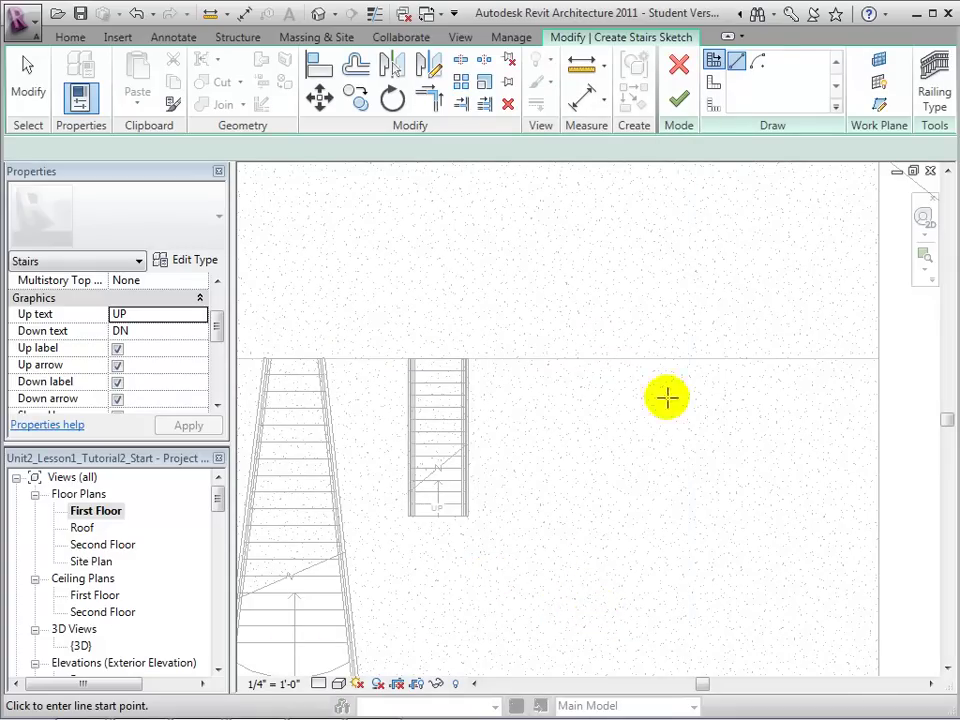
pyautogui.click(757, 62)
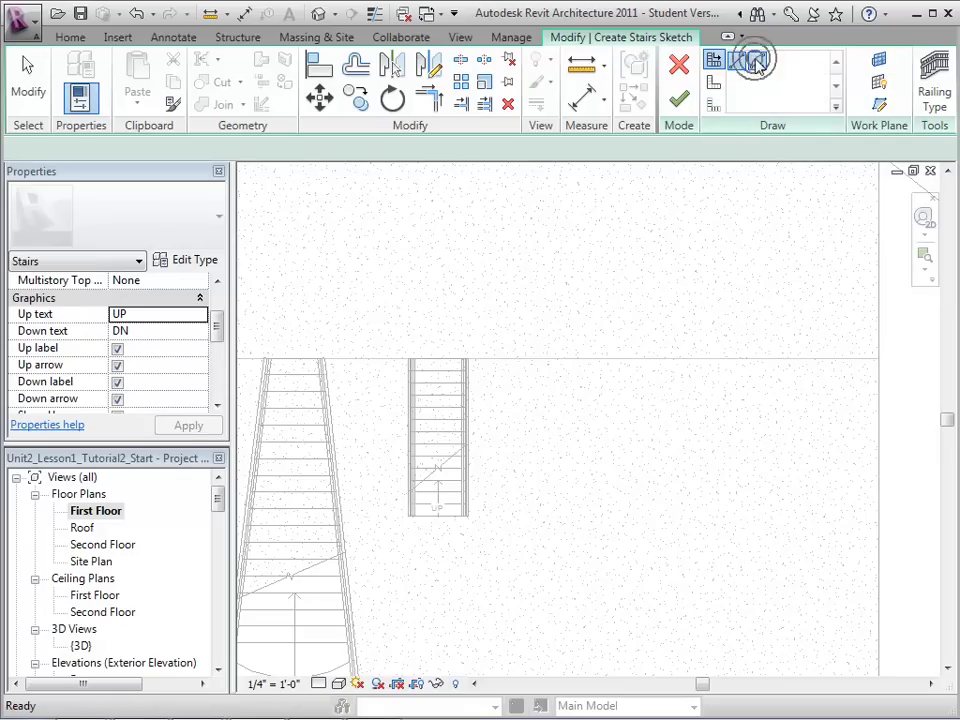
pyautogui.click(608, 359)
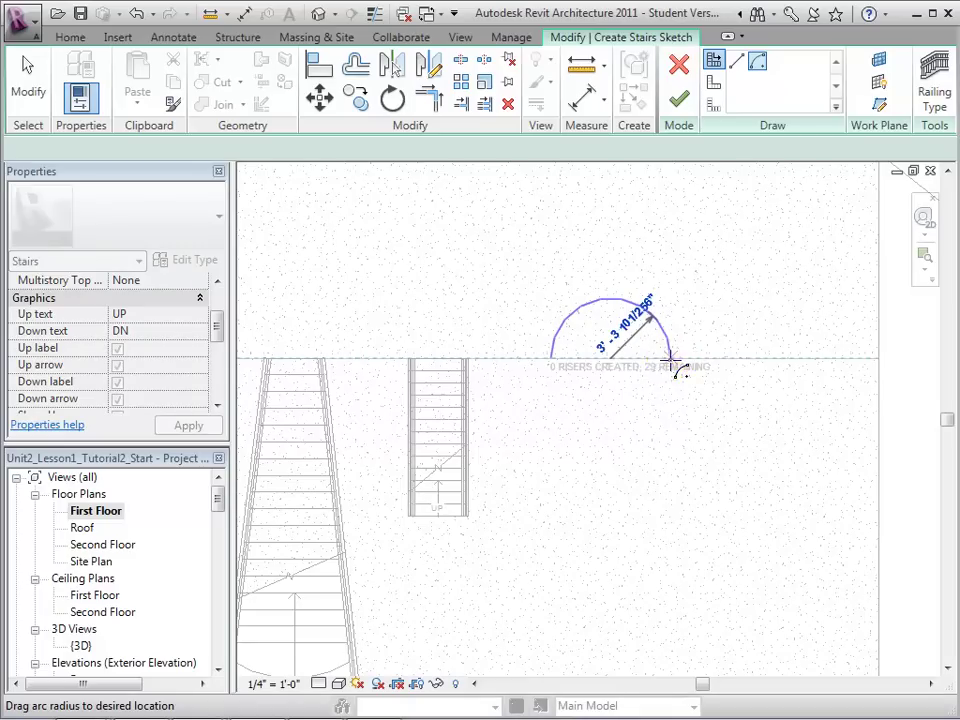
pyautogui.click(670, 356)
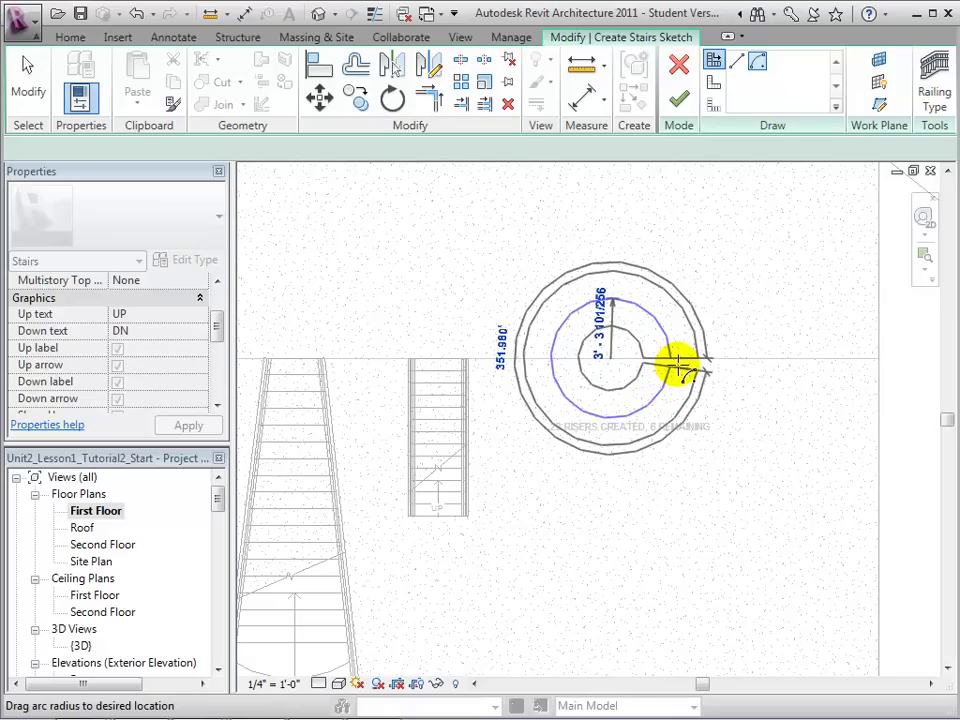
pyautogui.press('Escape')
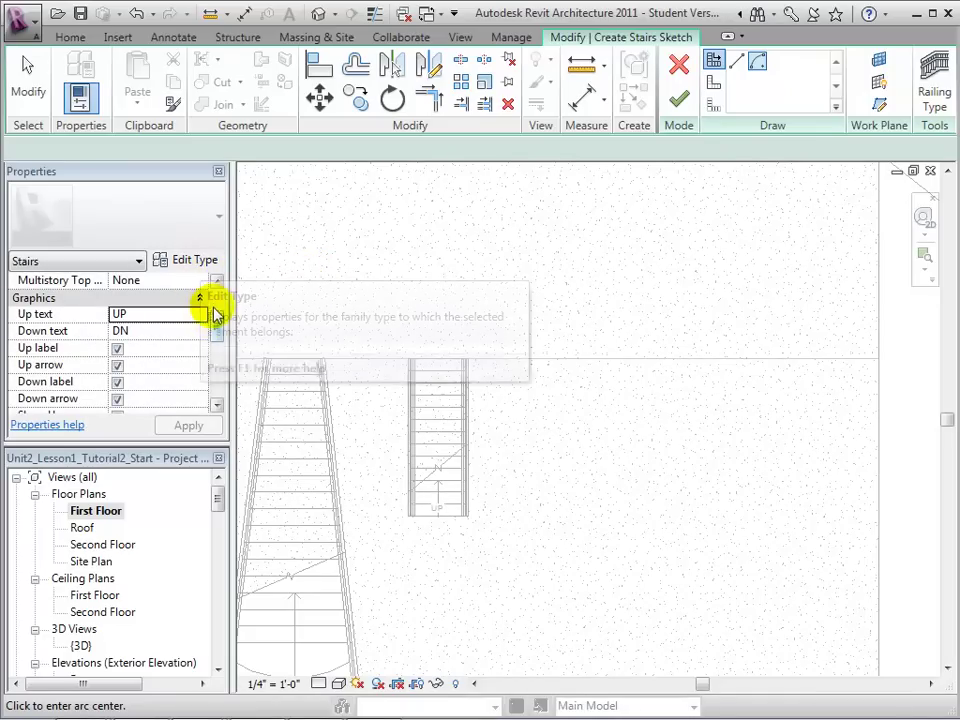
# Step: Set the stair's Actual Tread Depth to 8" and accept the minimum-depth warning
pyautogui.moveTo(219, 317); pyautogui.dragTo(215, 347)
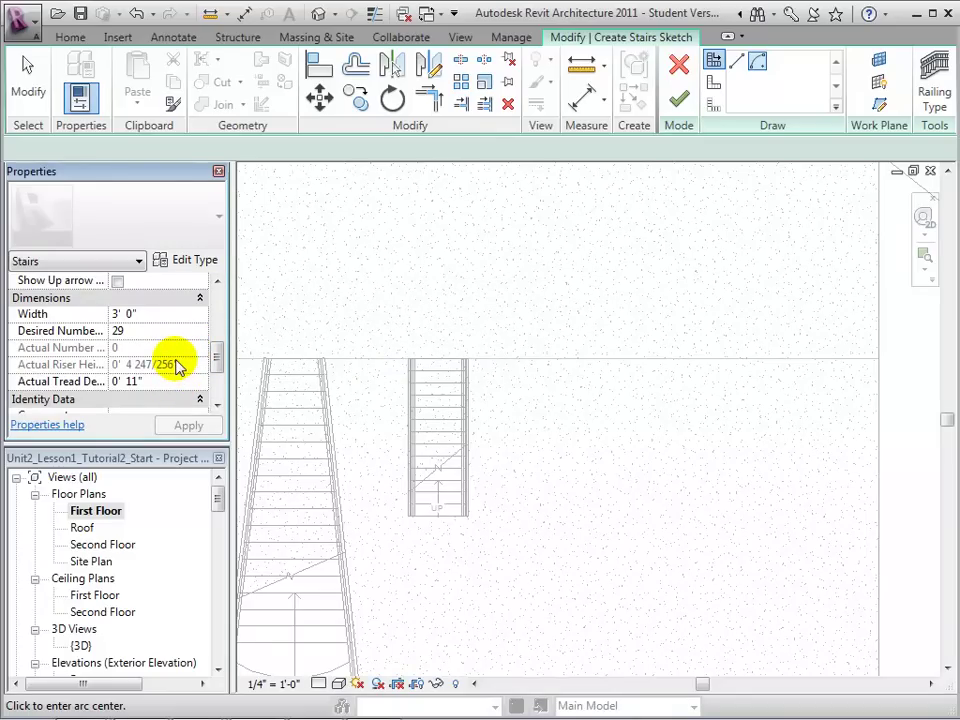
pyautogui.click(130, 381)
pyautogui.write('8')
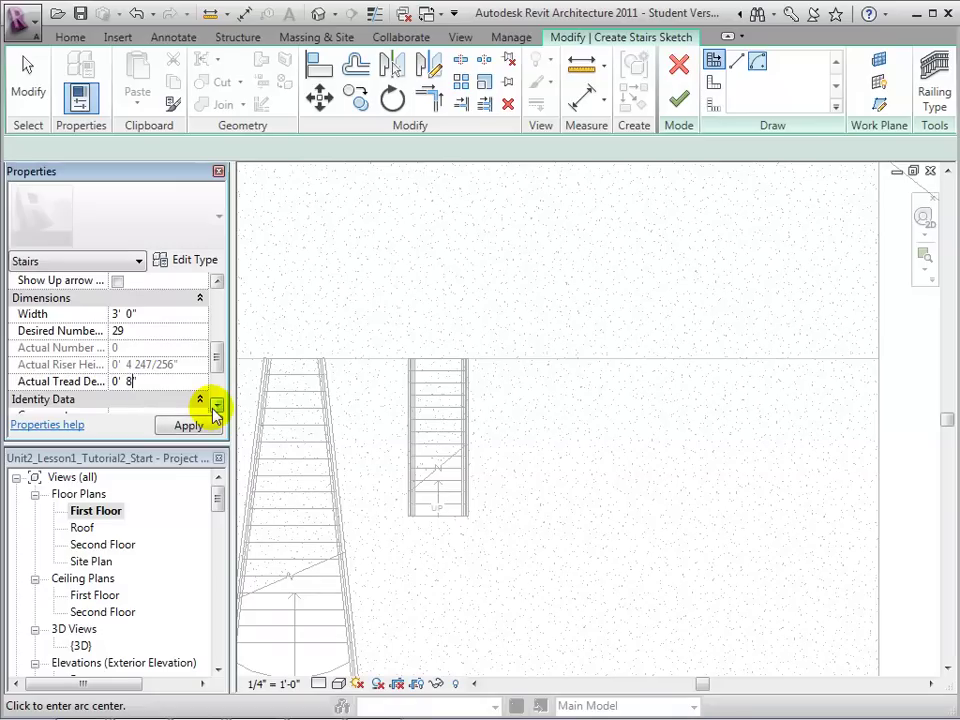
pyautogui.click(190, 426)
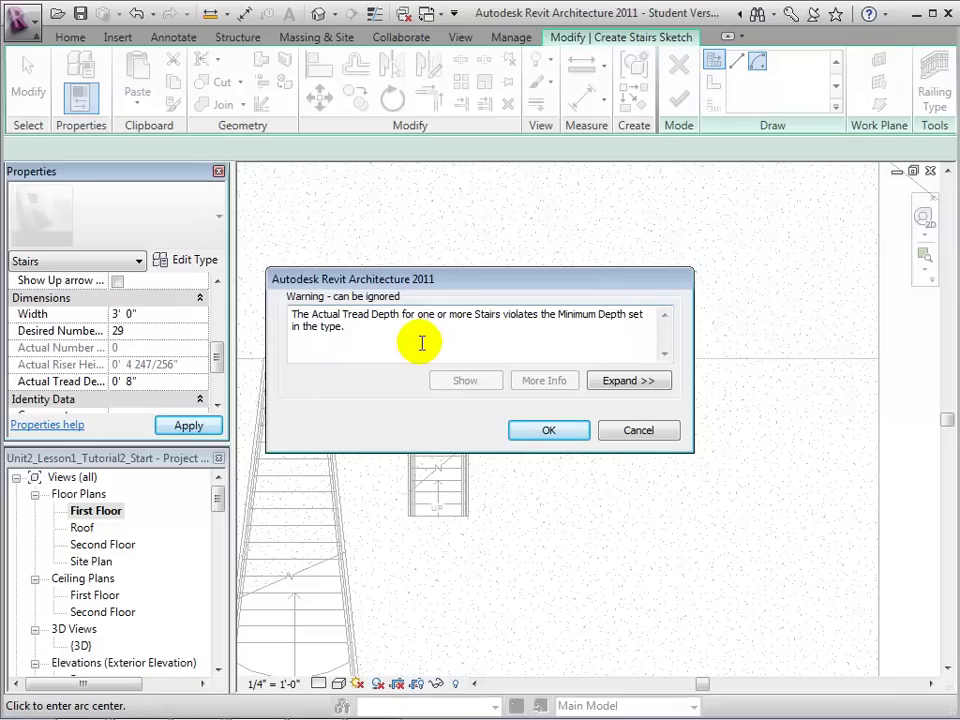
pyautogui.click(538, 430)
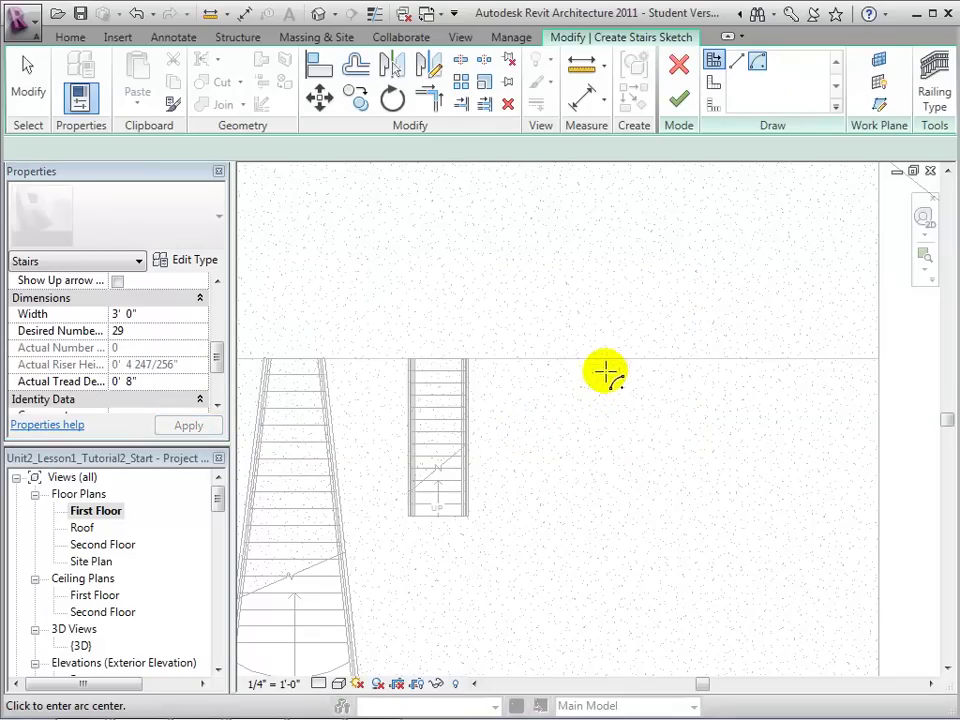
# Step: Sketch a 29-riser Shallow spiral stair right of the straight stairs, finish it, and flip its direction
pyautogui.click(595, 360)
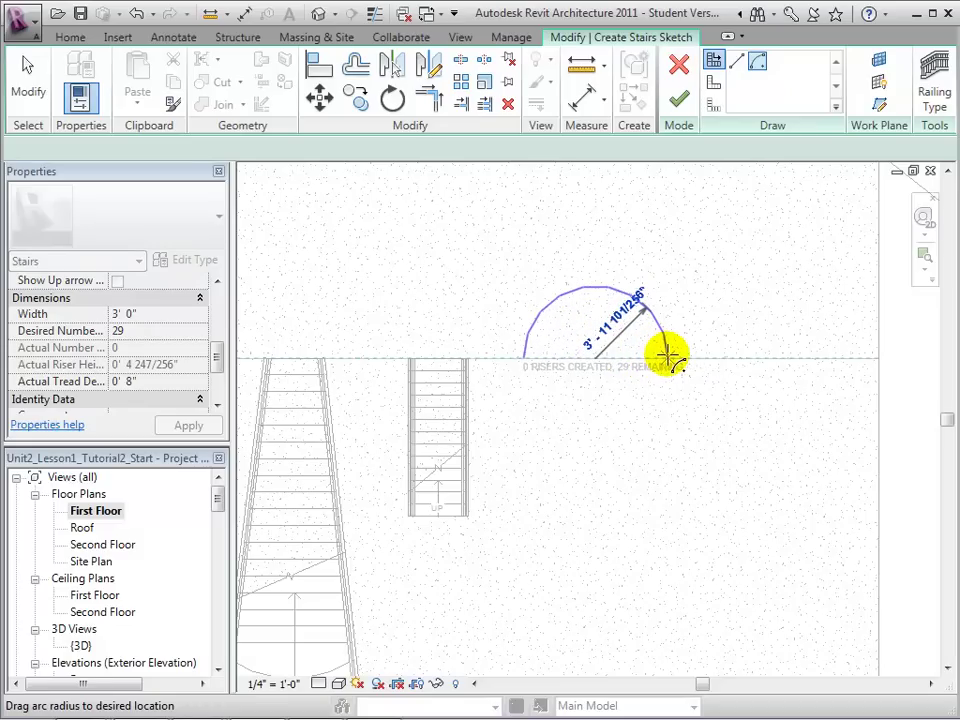
pyautogui.click(667, 356)
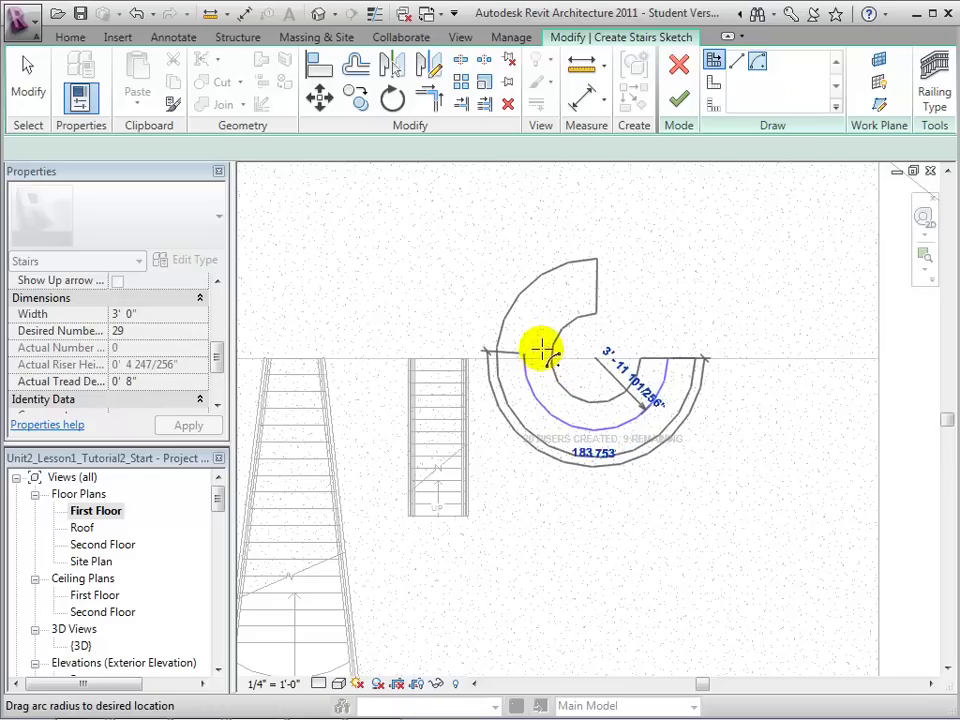
pyautogui.click(598, 302)
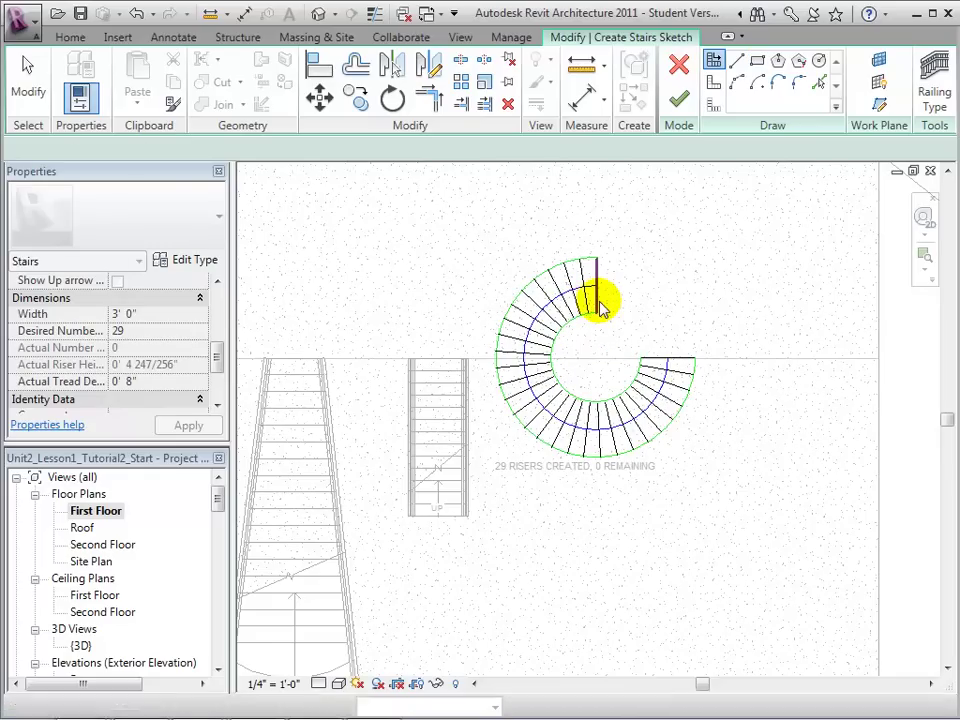
pyautogui.press('Escape')
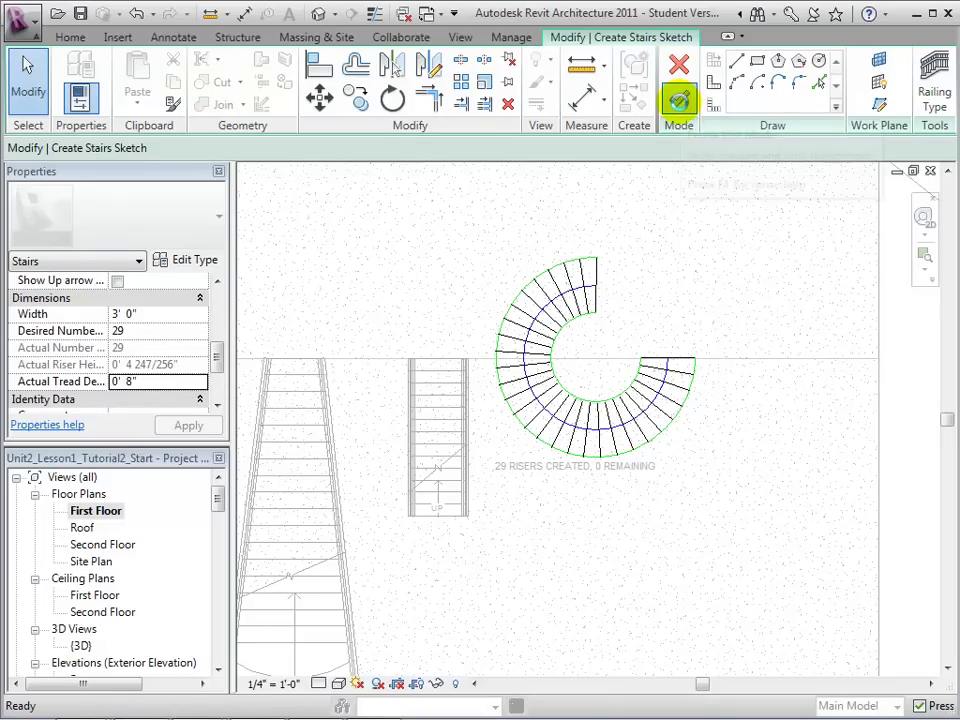
pyautogui.click(679, 100)
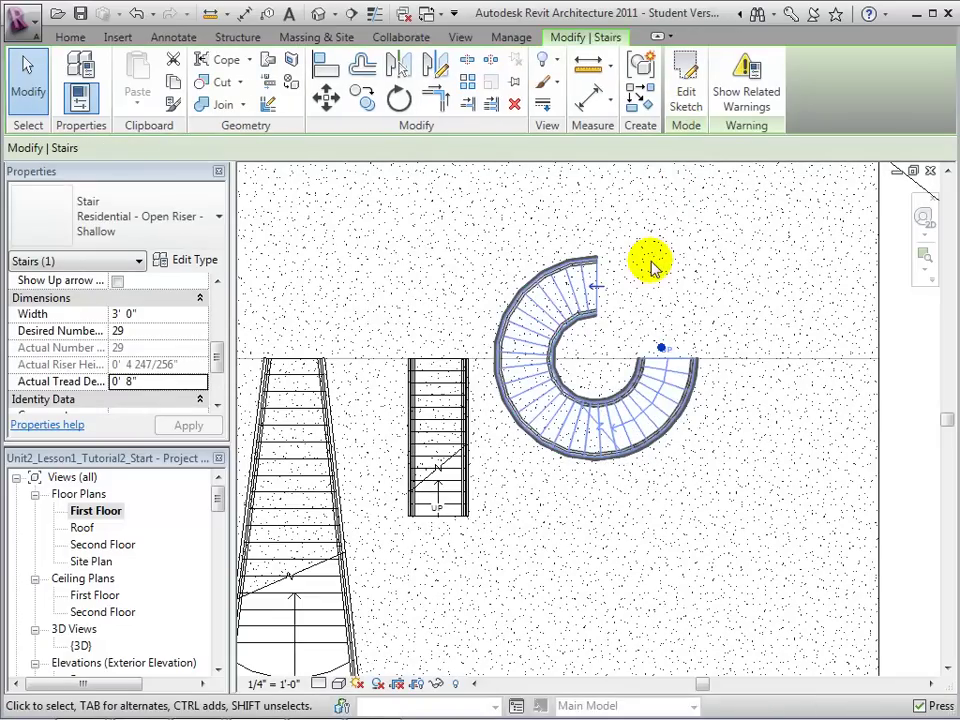
pyautogui.click(595, 288)
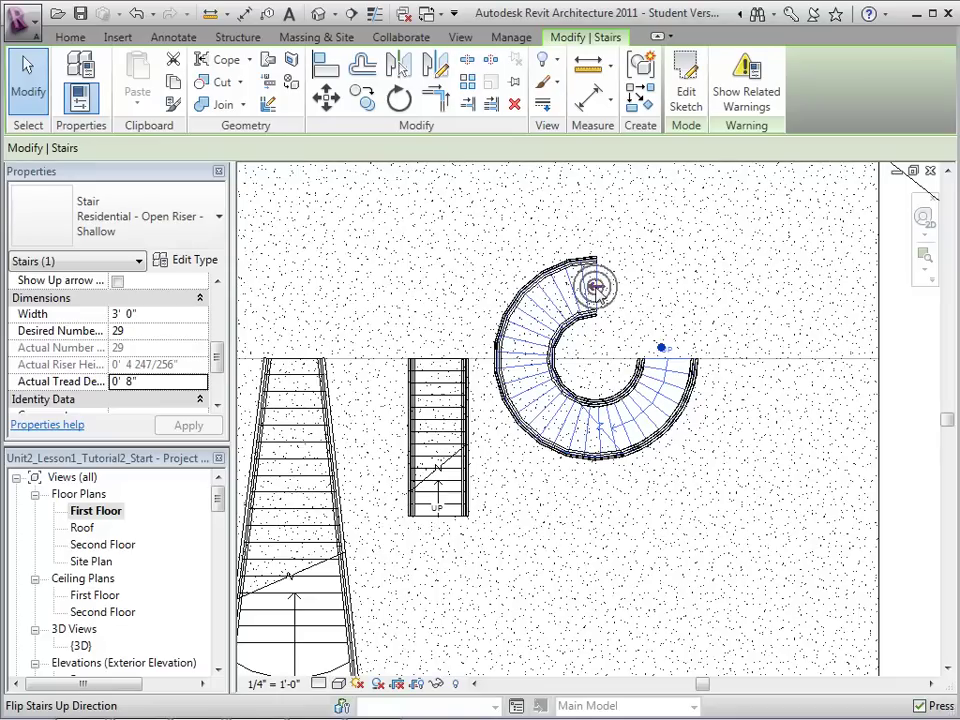